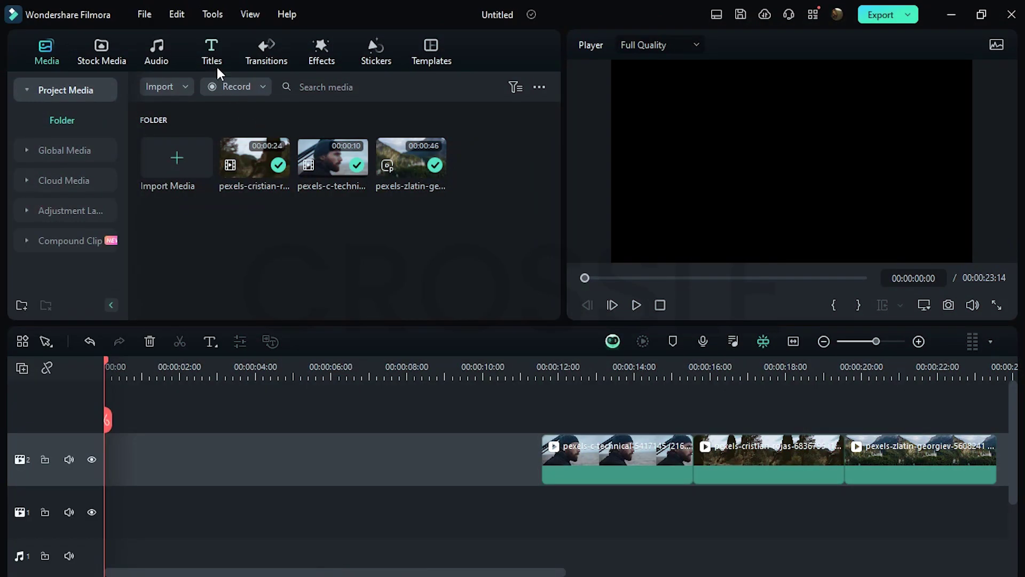
Step: Find the Default Title in the titles library and place it at the start of track 2
left_click(212, 54)
left_click(215, 86)
type("default title")
key("Return")
left_click_drag(178, 248, 142, 459)
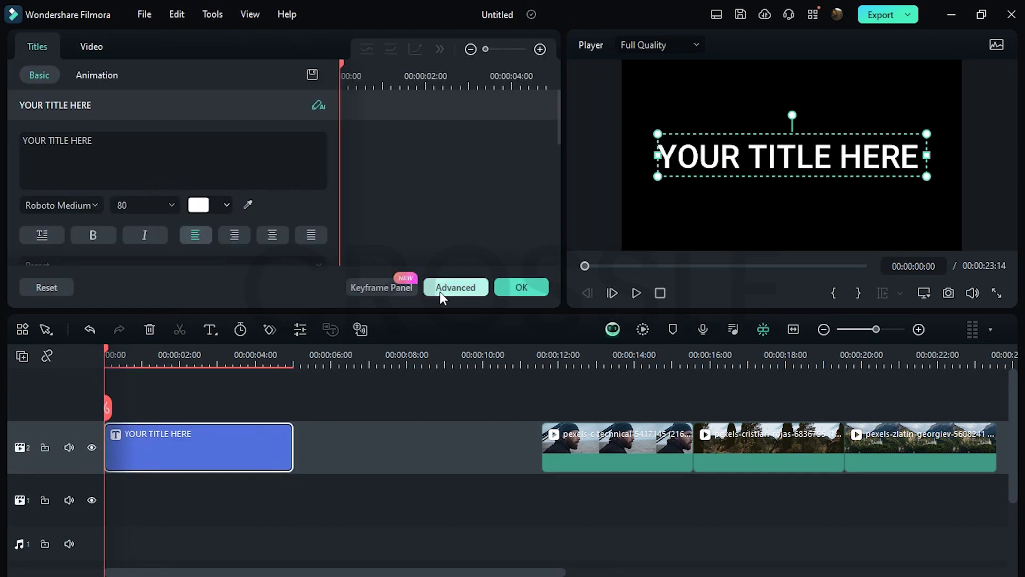
Step: In the advanced text editor, replace the placeholder text with a new 3D text layer
left_click(441, 289)
left_click(150, 49)
left_click(79, 49)
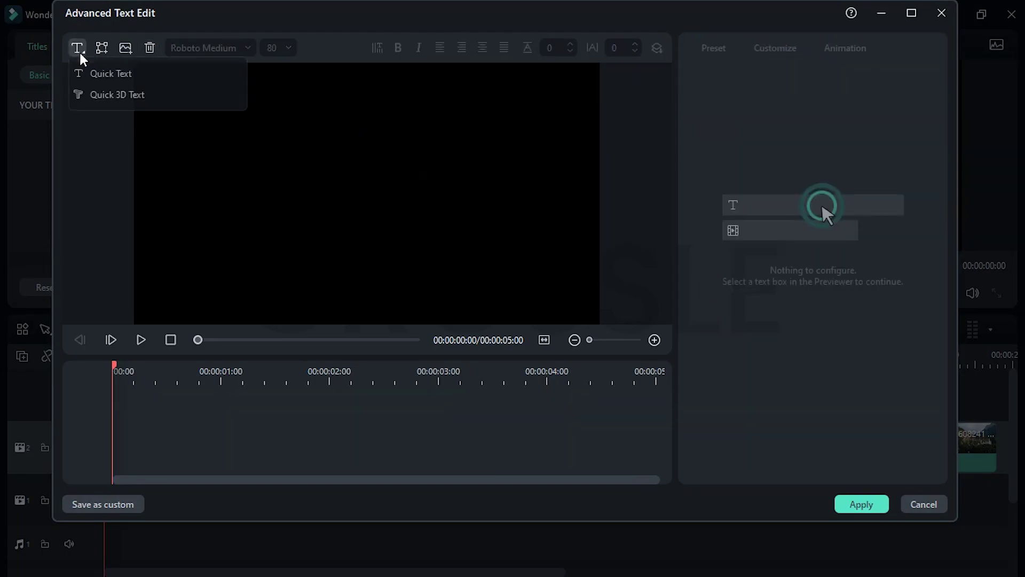
left_click(89, 95)
Step: Make the first line read 'Golden Particles' in Great Vibes at size 50
left_click(799, 149)
key("BackSpace")
key("BackSpace")
key("BackSpace")
key("BackSpace")
key("BackSpace")
key("BackSpace")
key("BackSpace")
key("BackSpace")
key("BackSpace")
type("Golden Particles")
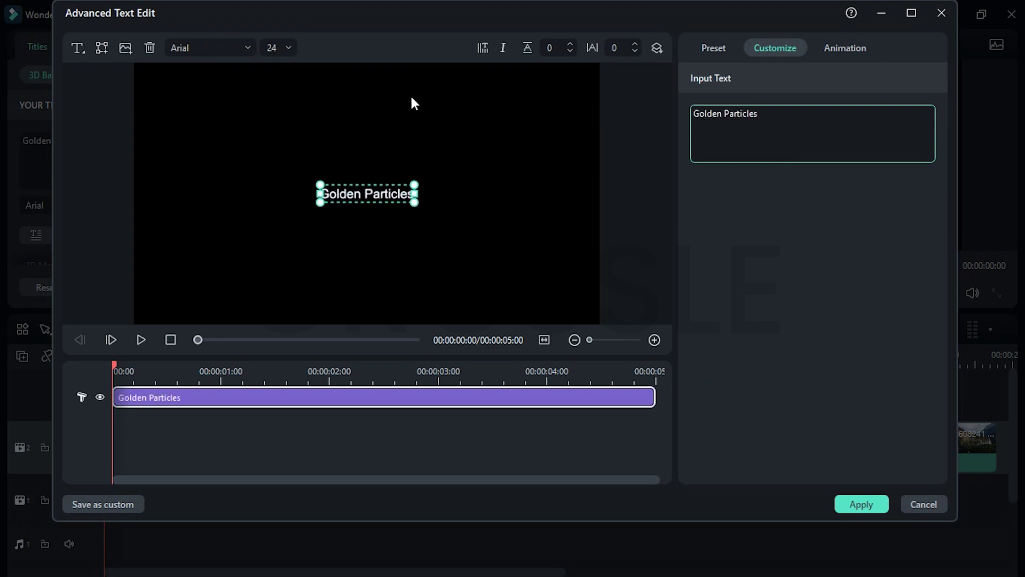
left_click(212, 48)
type("great vibes")
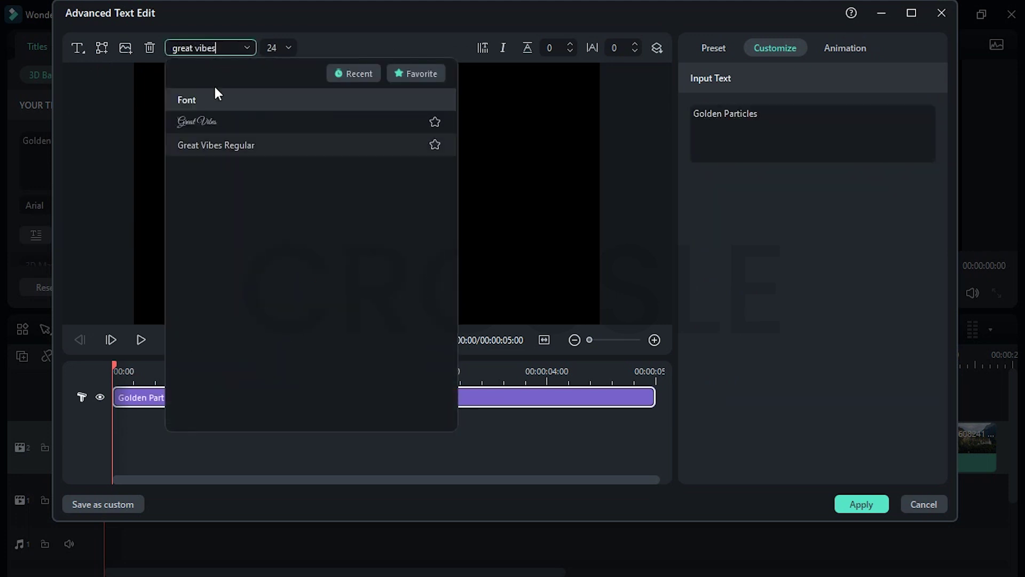
left_click(210, 120)
double_click(271, 47)
type("50")
key("Return")
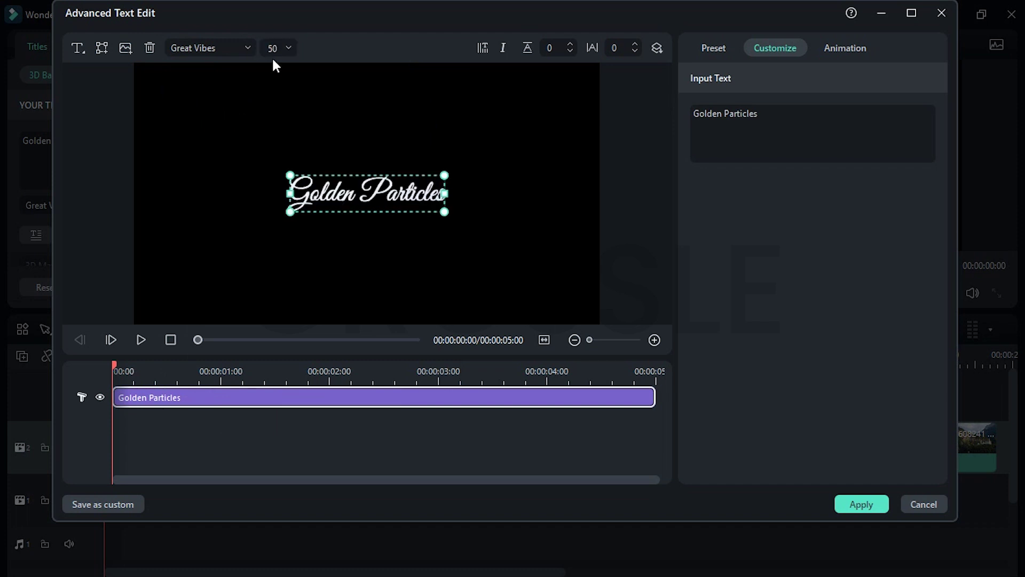
Step: Add a second 3D line 'Awesome Slideshow' in Times New Roman at size 60
left_click(85, 52)
left_click(90, 89)
left_click(726, 113)
key("BackSpace")
key("BackSpace")
key("BackSpace")
key("BackSpace")
key("BackSpace")
key("BackSpace")
key("BackSpace")
key("BackSpace")
key("BackSpace")
type("Awesome Slides")
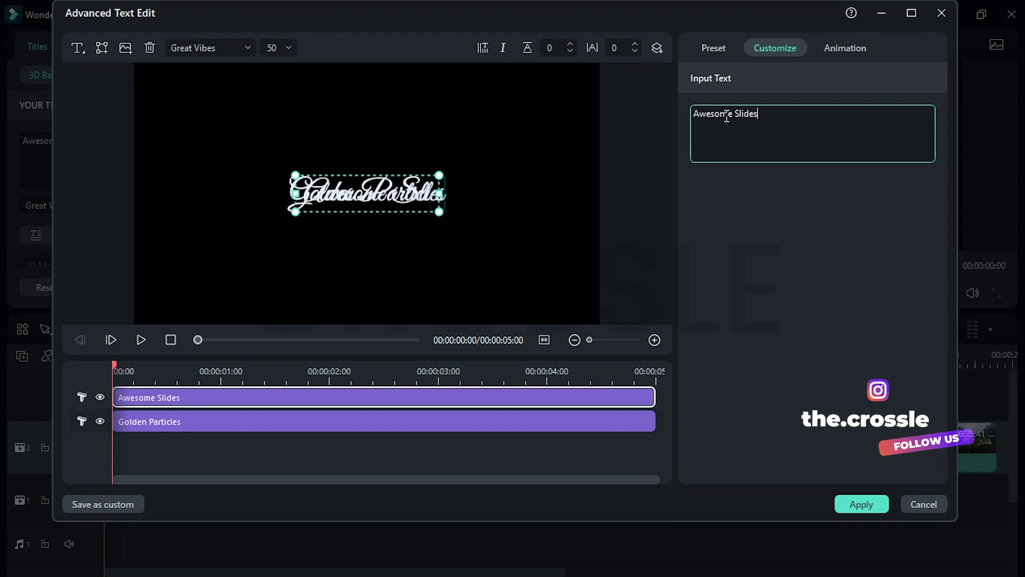
type("how")
left_click(216, 48)
type("times ne")
left_click(206, 122)
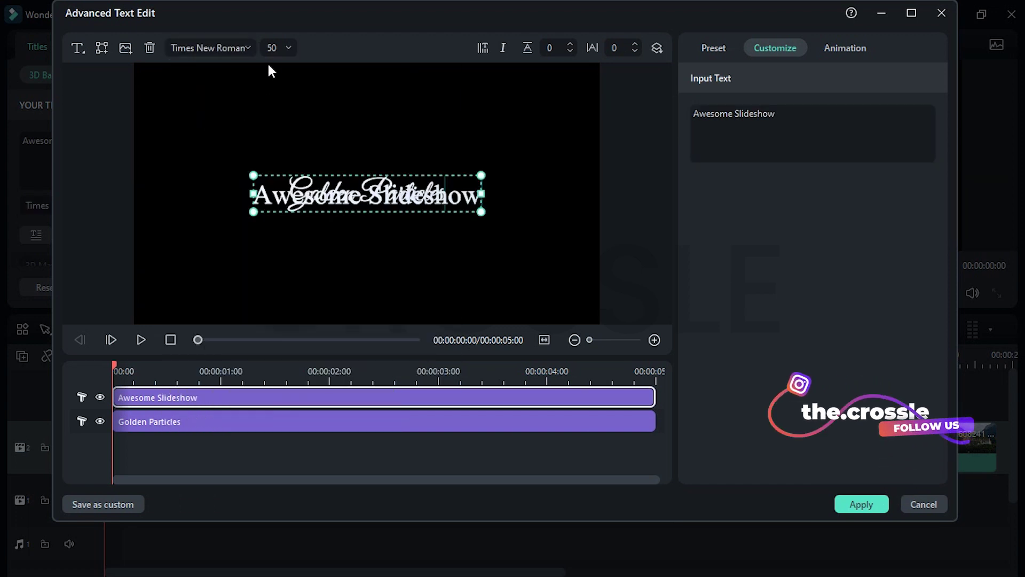
left_click(271, 48)
type("60")
key("Return")
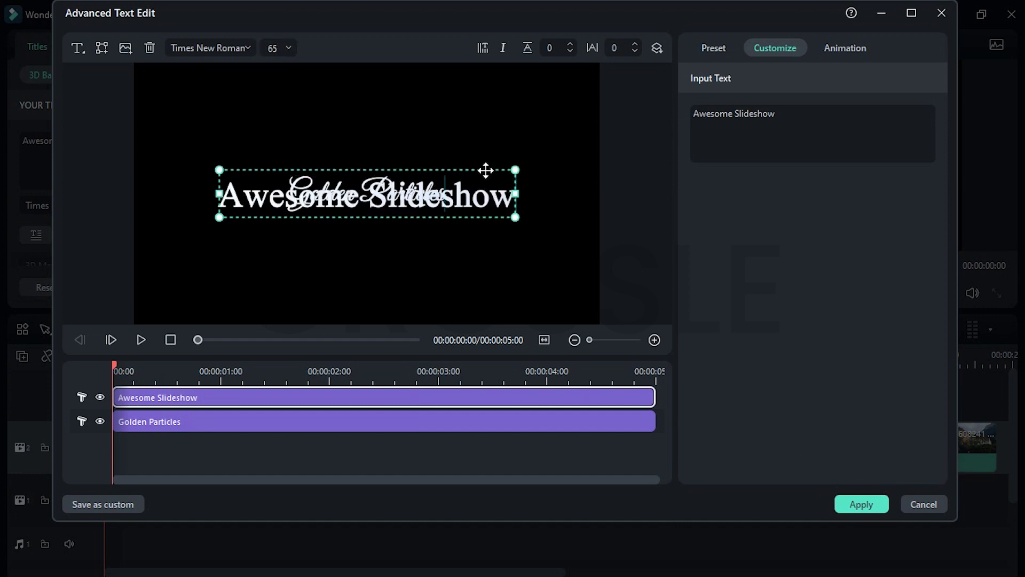
Step: Put Awesome Slideshow below Golden Particles and centre both lines in the frame
left_click_drag(488, 191, 488, 216)
left_click_drag(546, 145, 208, 291)
left_click_drag(348, 229, 361, 204)
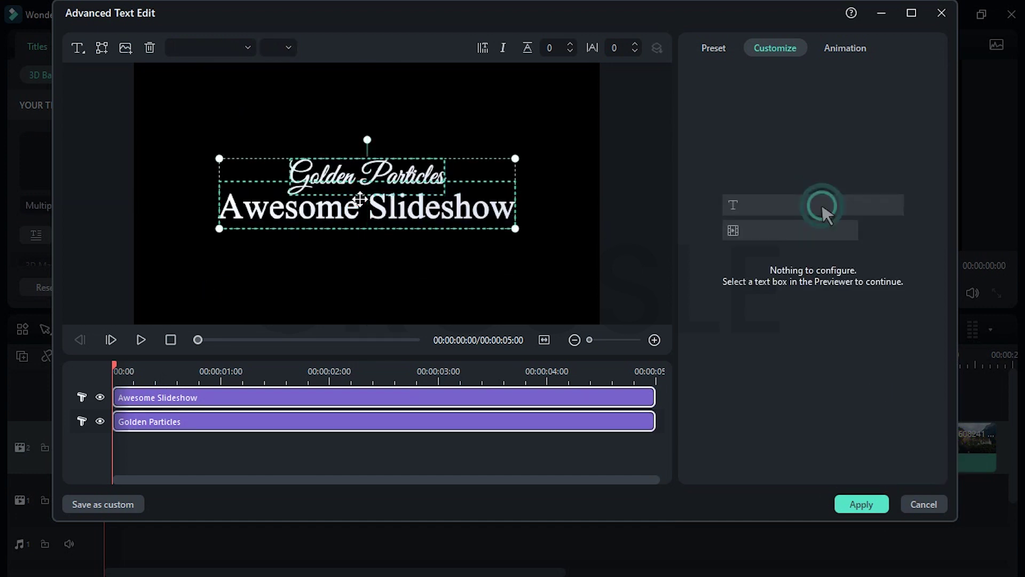
left_click(361, 199)
Step: Give both Golden Particles and Awesome Slideshow the same gold 3D material preset
left_click(714, 49)
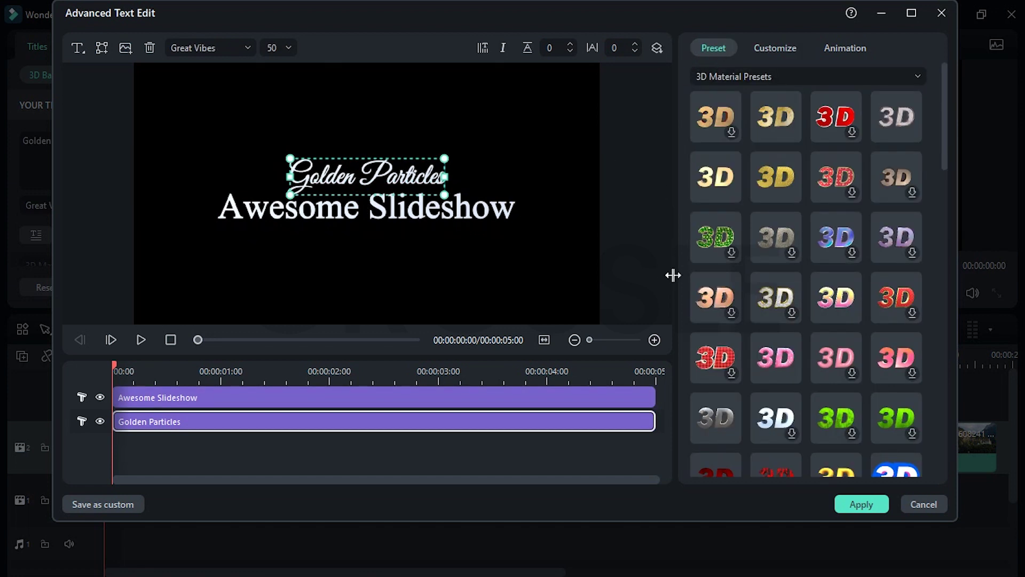
scroll(679, 298, "down", 4)
left_click(700, 307)
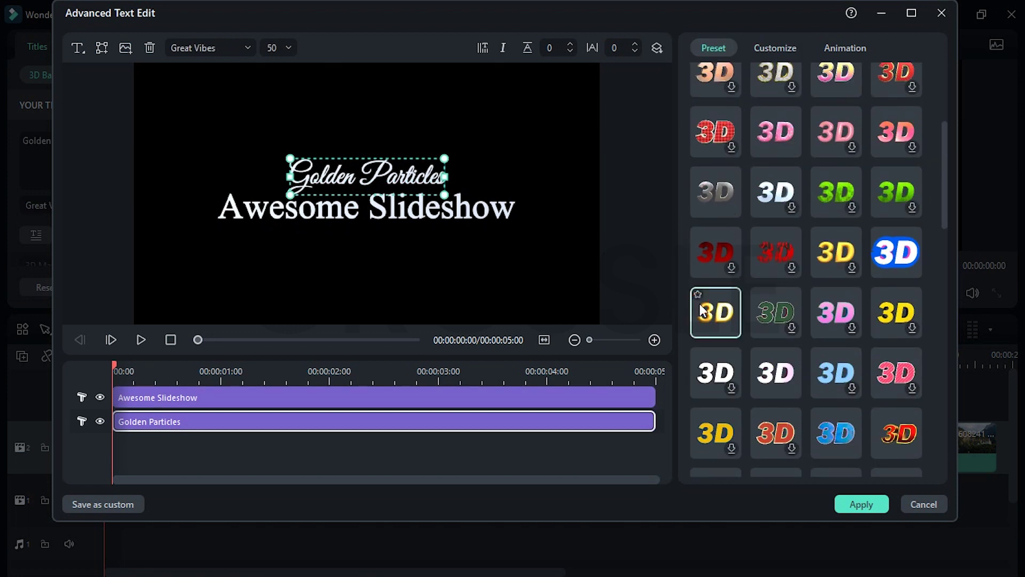
left_click(544, 400)
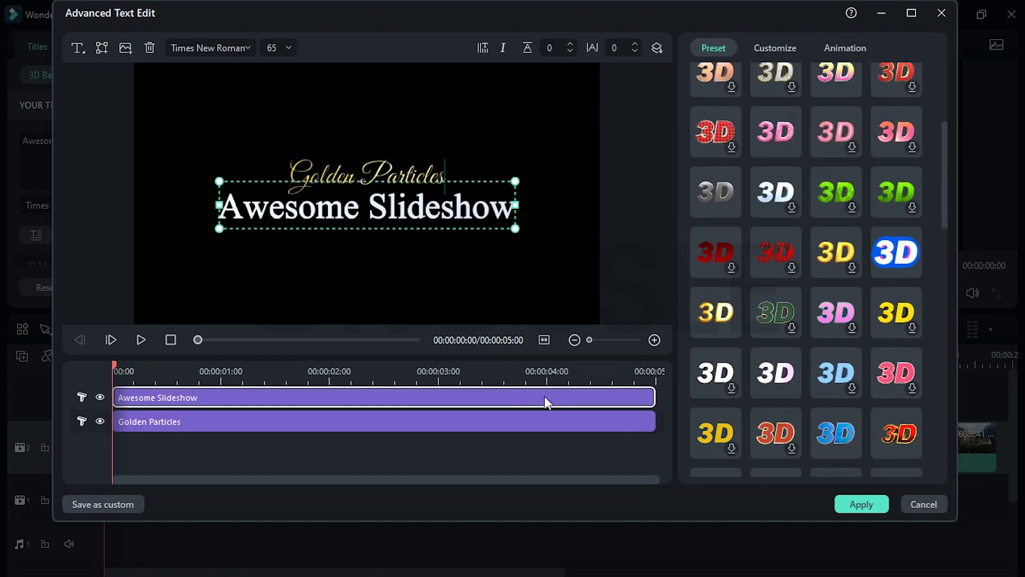
left_click(703, 316)
Step: Preview the gold two-line title and apply it to the timeline clip
left_click(142, 343)
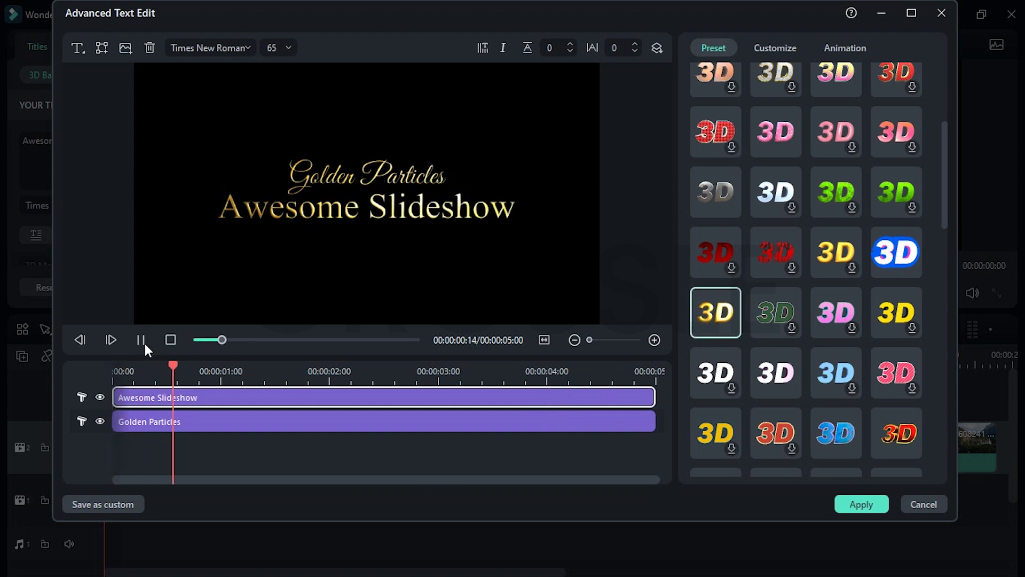
left_click(145, 344)
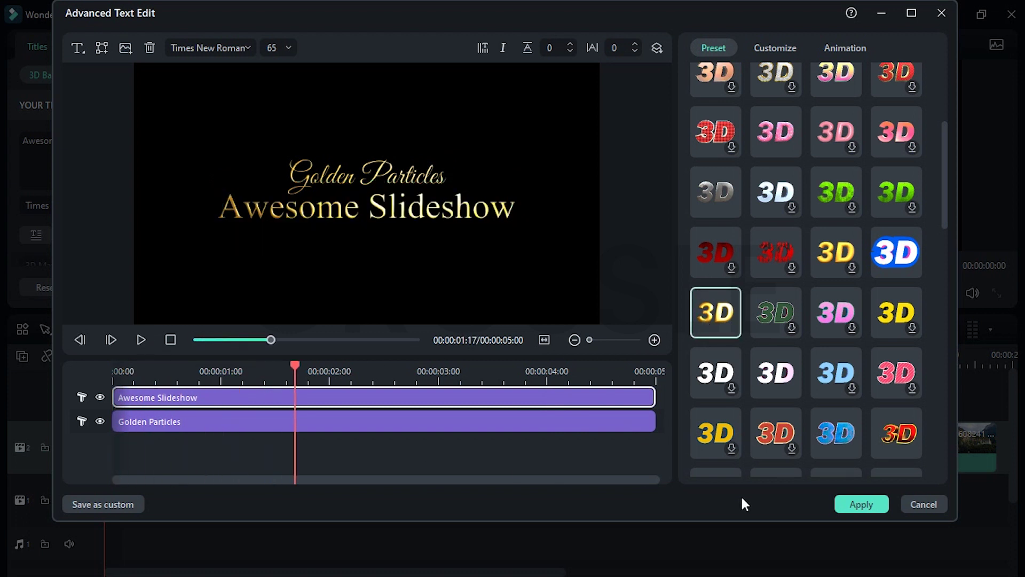
left_click(859, 505)
left_click(92, 47)
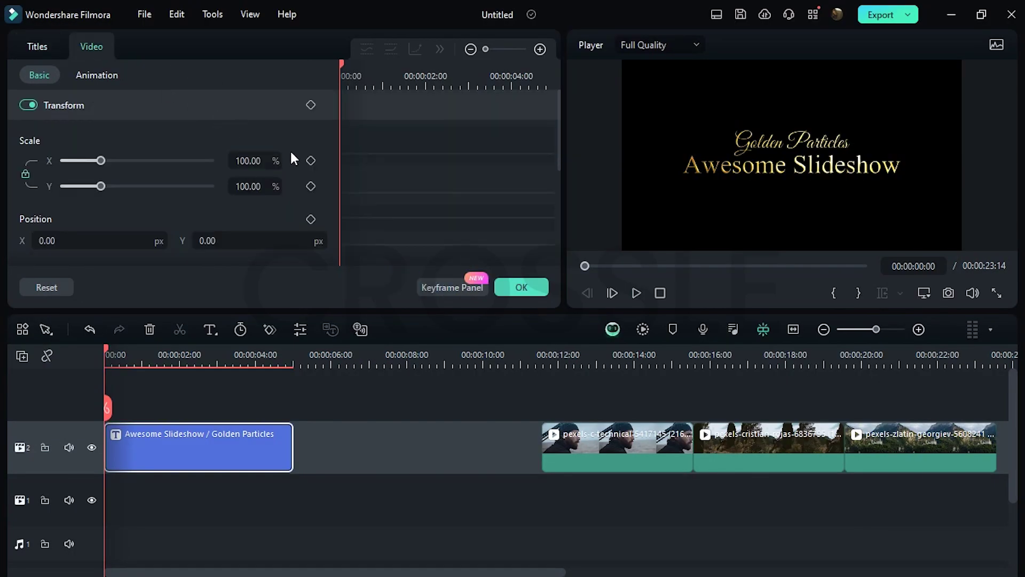
Step: Keyframe the title's scale from 100% at its start to 110% at its end with curve easing
left_click(311, 161)
left_click_drag(342, 64, 563, 82)
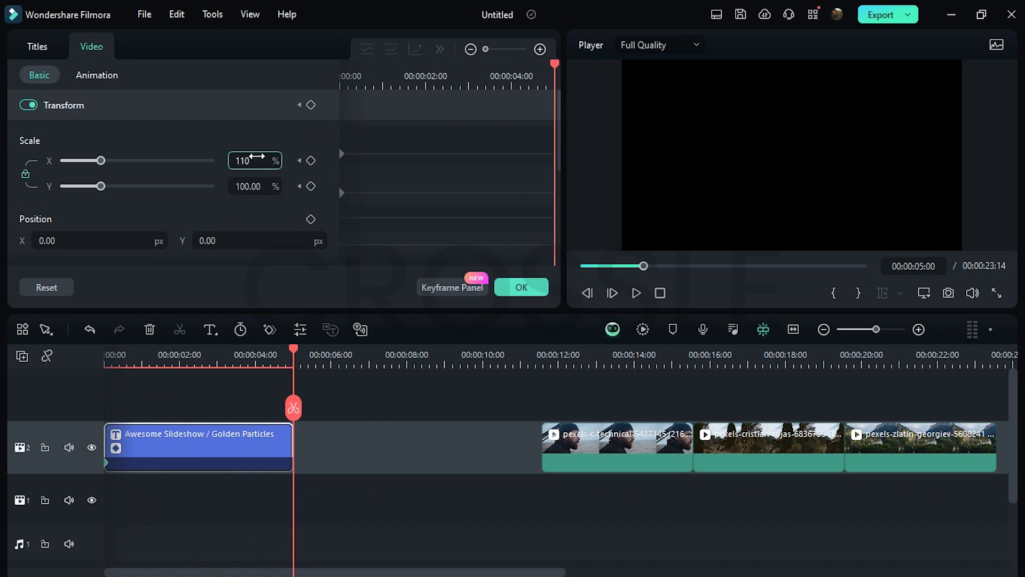
left_click_drag(357, 141, 337, 206)
left_click_drag(488, 140, 561, 214)
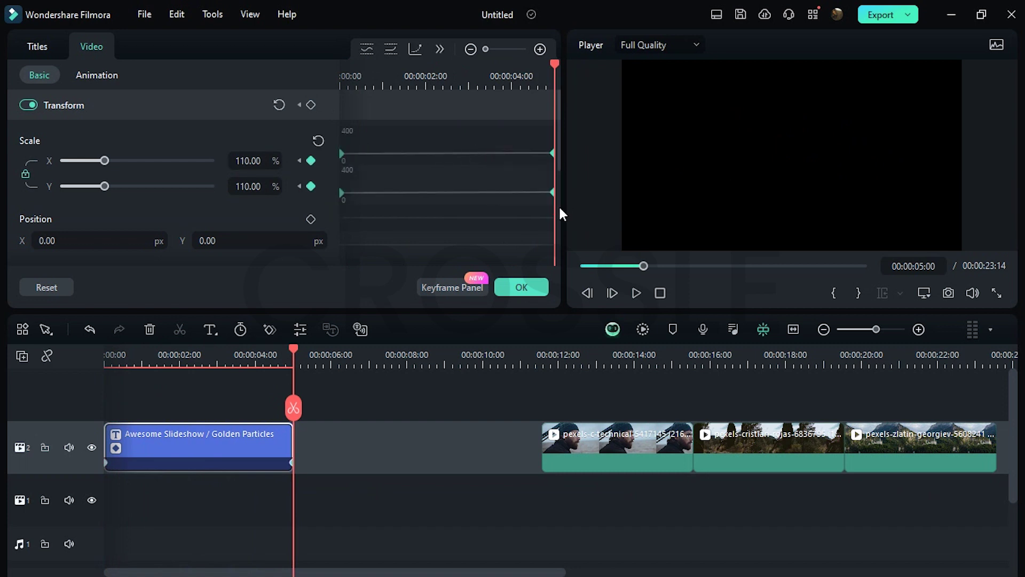
right_click(344, 156)
left_click(371, 235)
left_click(508, 293)
Step: Search transitions for 'erase' and put the Erase transition at the title clip's start
left_click(268, 62)
left_click(259, 92)
type("eras")
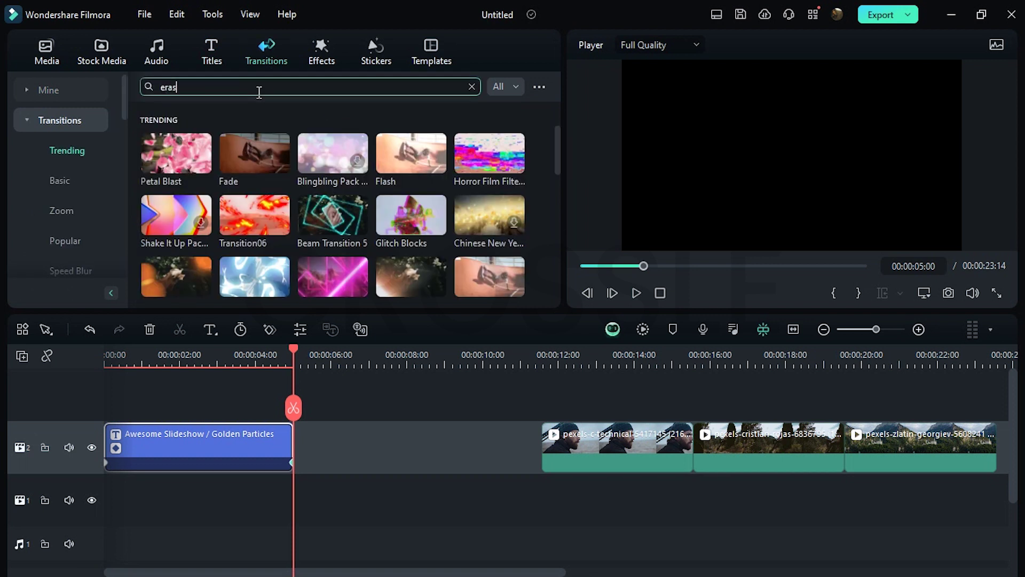
type("e")
key("Return")
left_click_drag(169, 138, 97, 441)
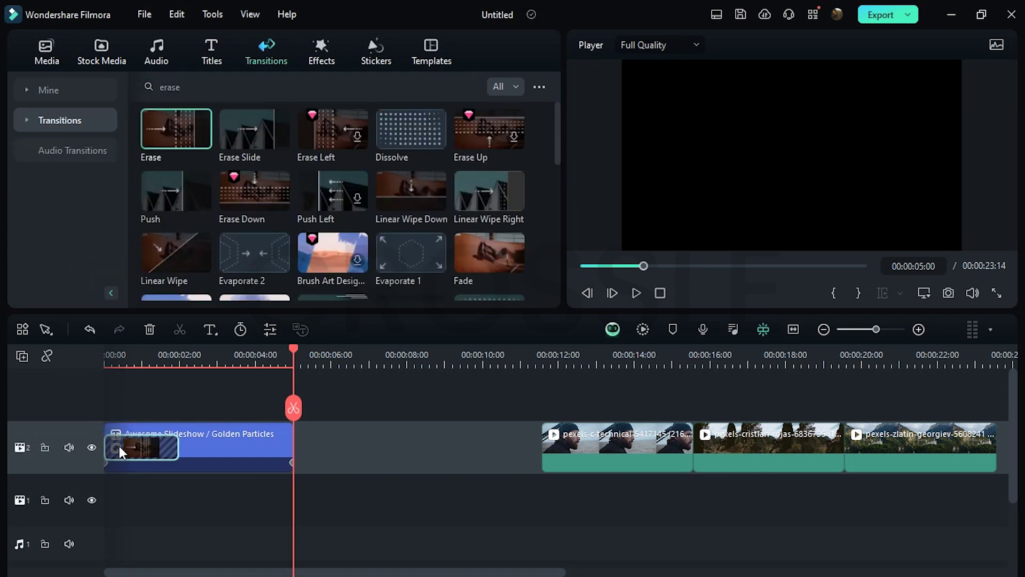
Step: Set the Erase transition duration to 00:00:01:00 and preview the title
double_click(119, 446)
left_click(63, 108)
key("BackSpace")
key("BackSpace")
type("1:")
left_click(521, 287)
left_click(641, 328)
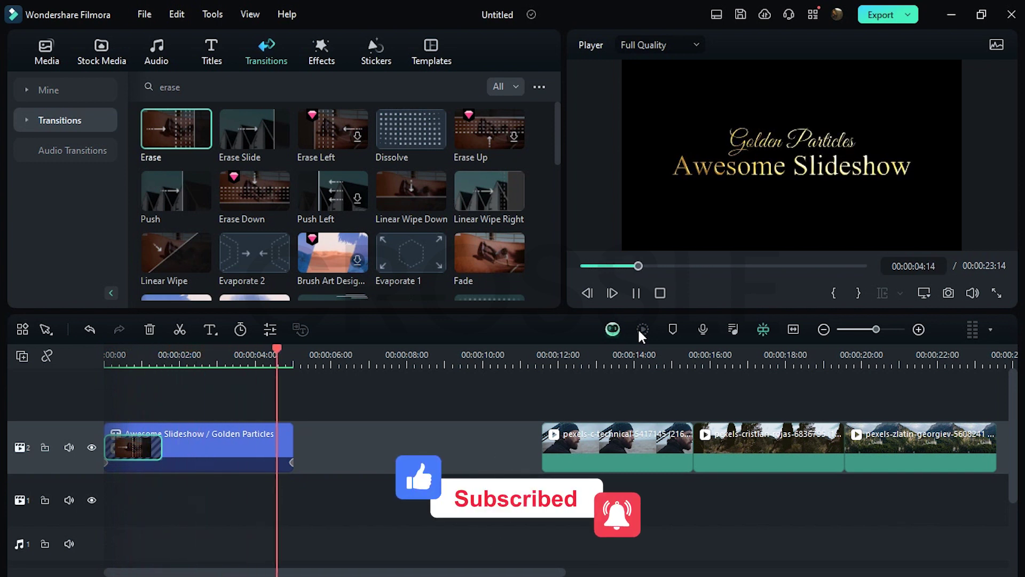
left_click(637, 328)
Step: Add Shiny Golden Effect Overlay 04 on track 1 under the title at 80% opacity
left_click(322, 58)
left_click(323, 85)
type("shiny golden effect ov")
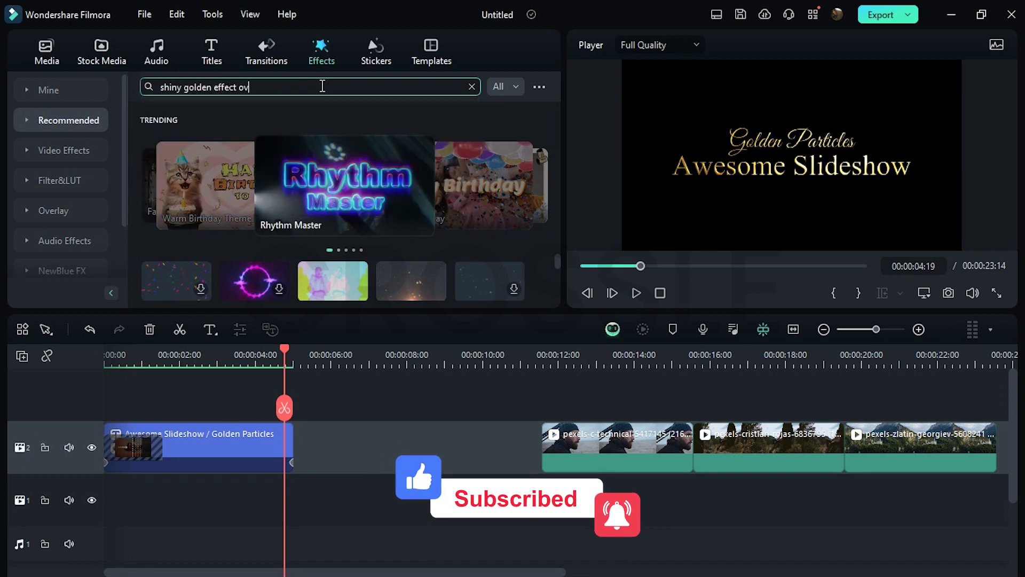
type("erlay 04")
key("Return")
left_click_drag(183, 255, 143, 517)
left_click(143, 518)
left_click(297, 164)
type("80")
key("Return")
left_click(521, 287)
Step: Add Shiny Golden Effect Overlay 06 on a new top track at 50% opacity
left_click(331, 88)
key("BackSpace")
type("6")
key("Return")
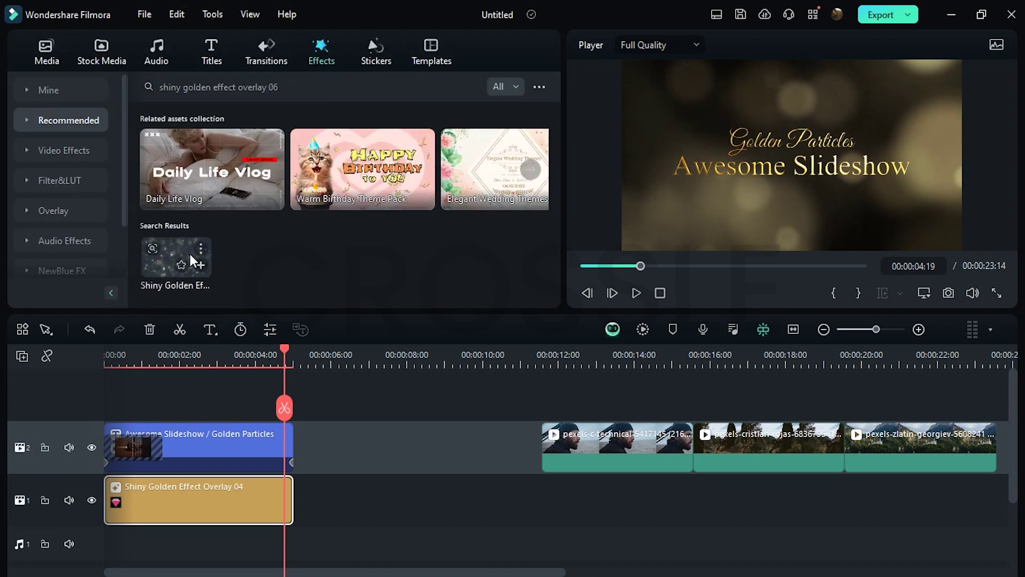
left_click_drag(118, 391, 119, 393)
double_click(133, 426)
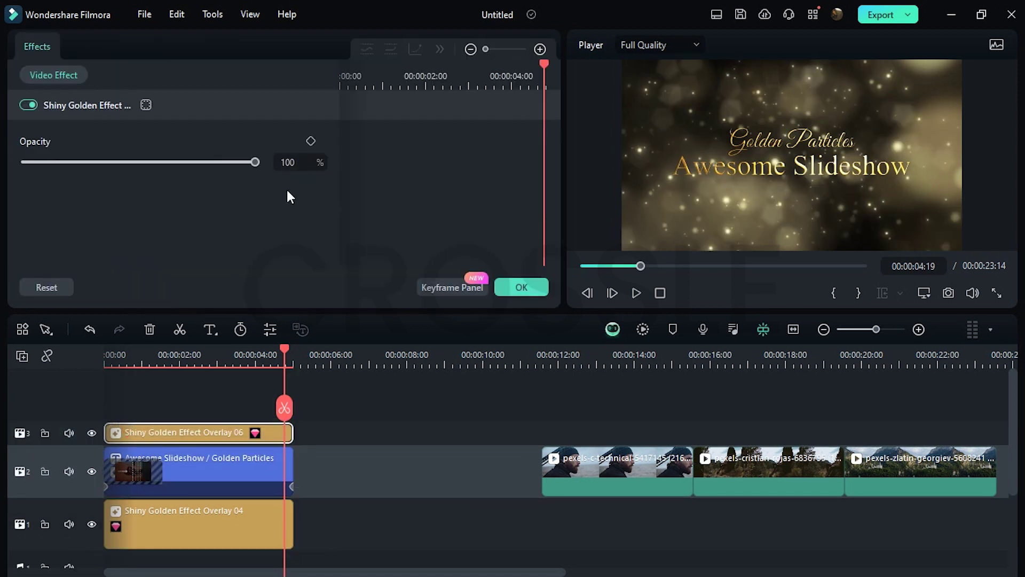
type("50")
key("Return")
Step: Render the edits and play the opening preview from the beginning
left_click(644, 329)
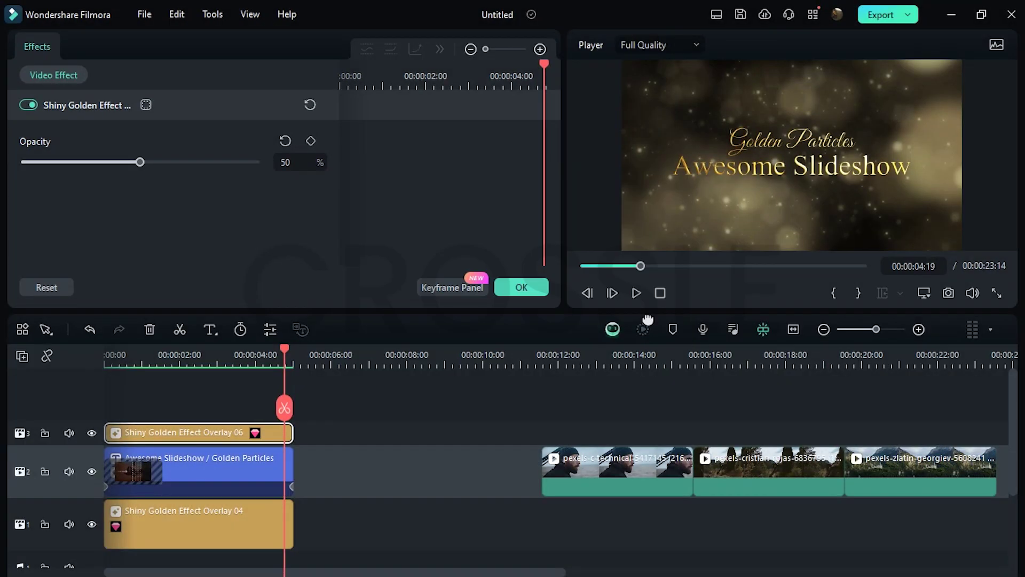
left_click(660, 294)
left_click(640, 296)
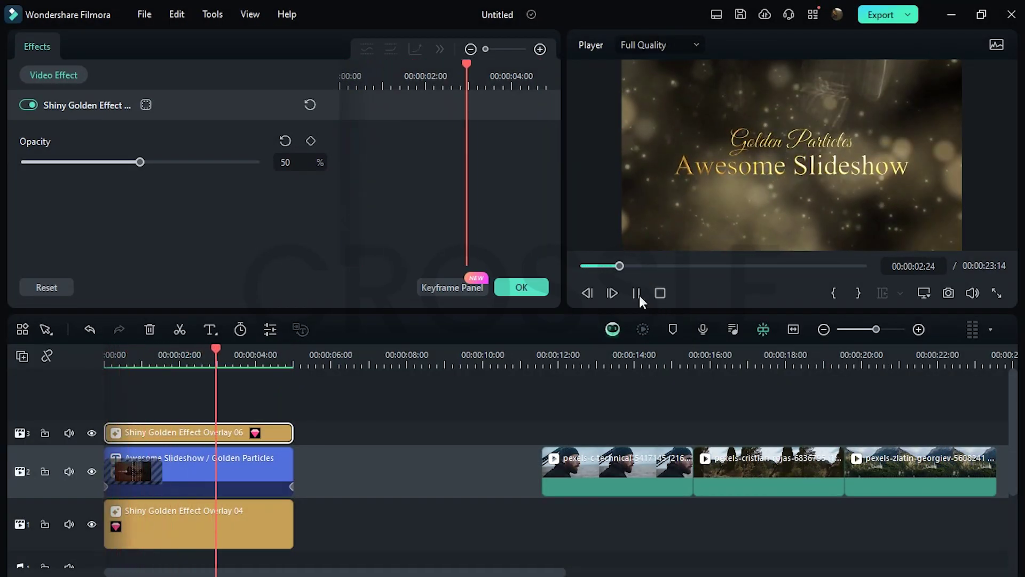
left_click(639, 296)
Step: Move the three pexels clips up against the title and extend Overlay 04 to 00:00:17
left_click_drag(660, 395, 574, 498)
scroll(572, 498, "down", 1)
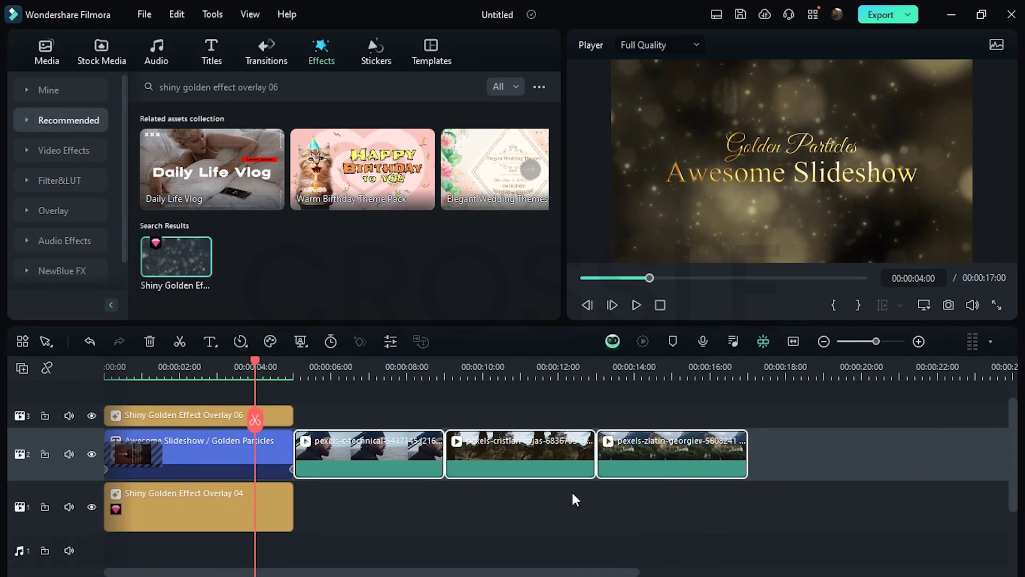
left_click_drag(294, 516, 745, 519)
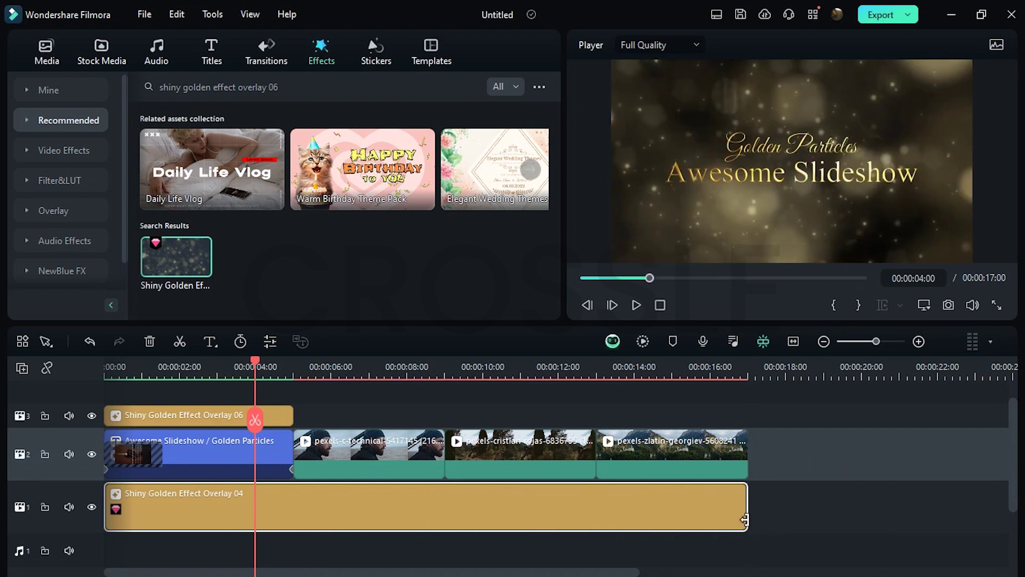
left_click(348, 402)
double_click(371, 449)
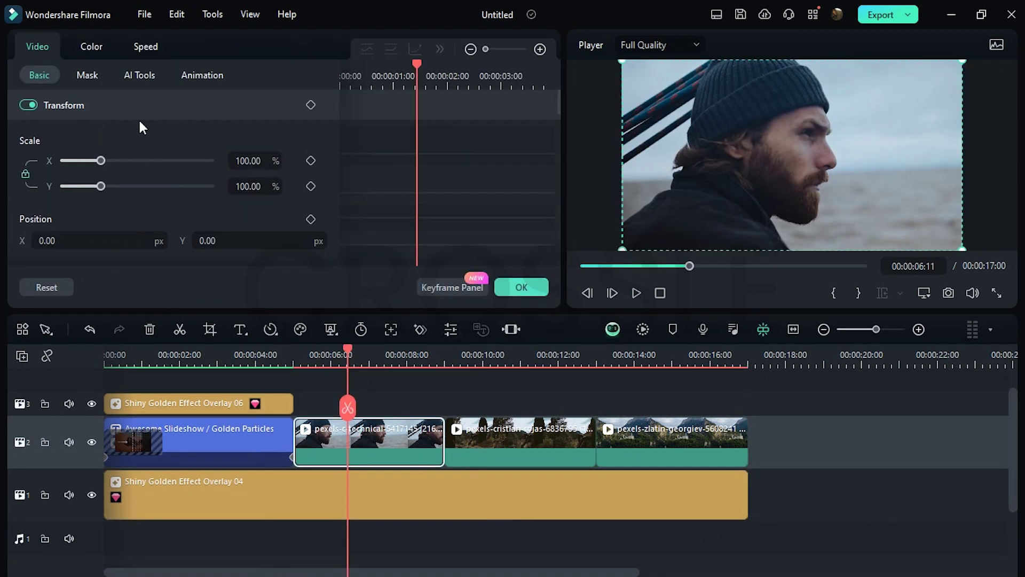
Step: Mask the first pexels clip with a wide, tall circle around the man, blurred 27%
left_click(88, 77)
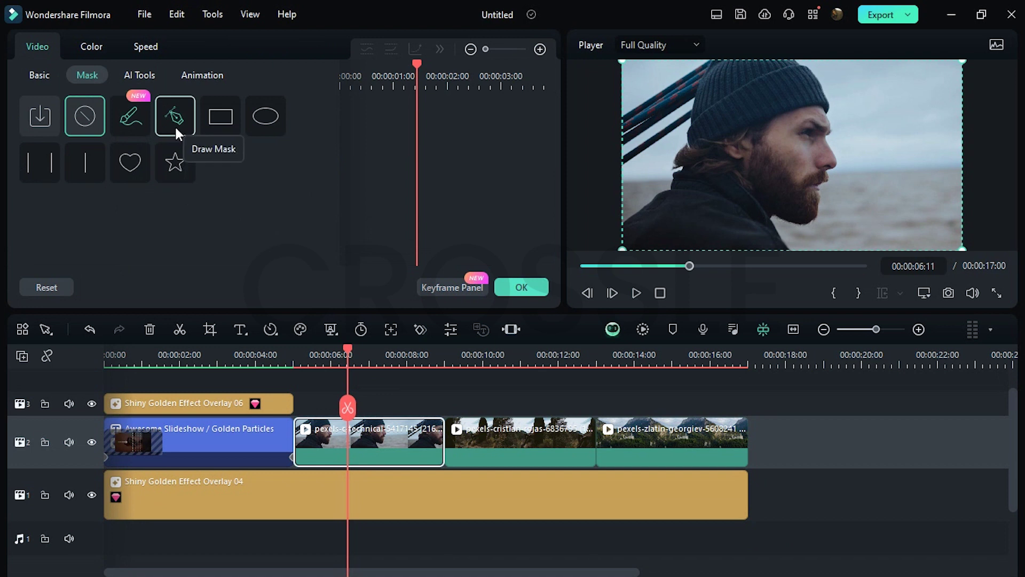
left_click(275, 122)
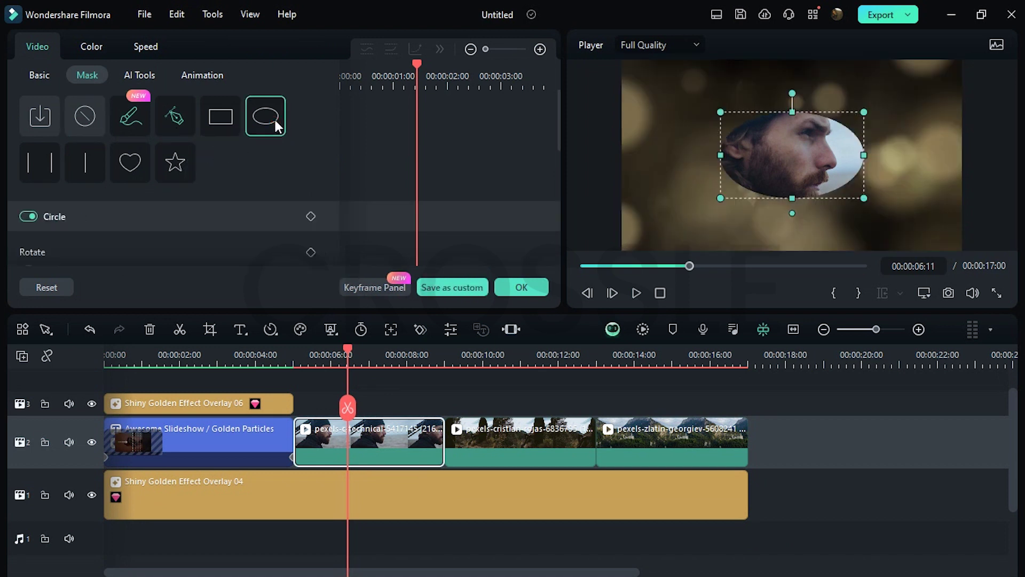
left_click_drag(721, 155, 622, 156)
left_click_drag(738, 111, 738, 68)
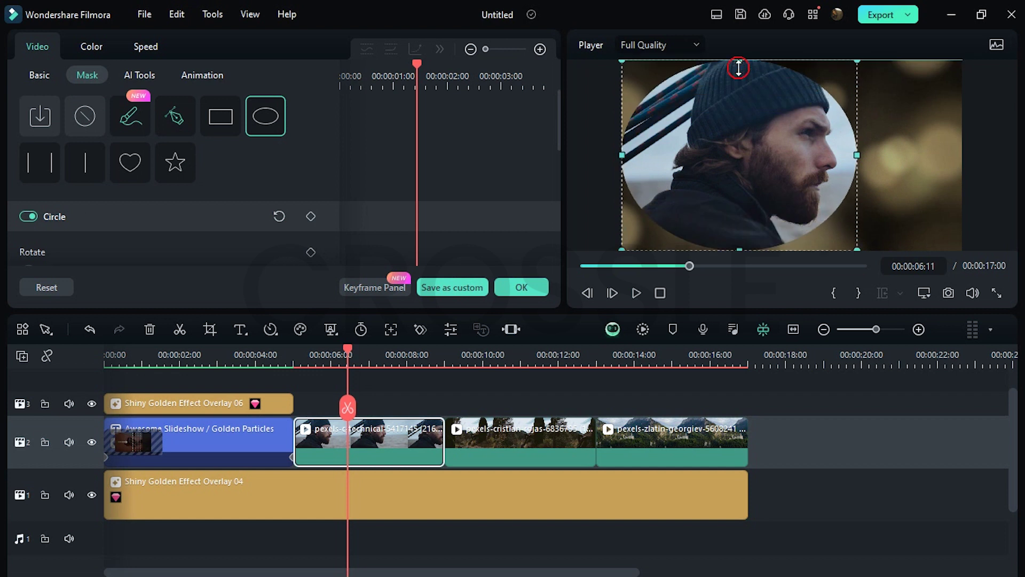
scroll(346, 203, "down", 4)
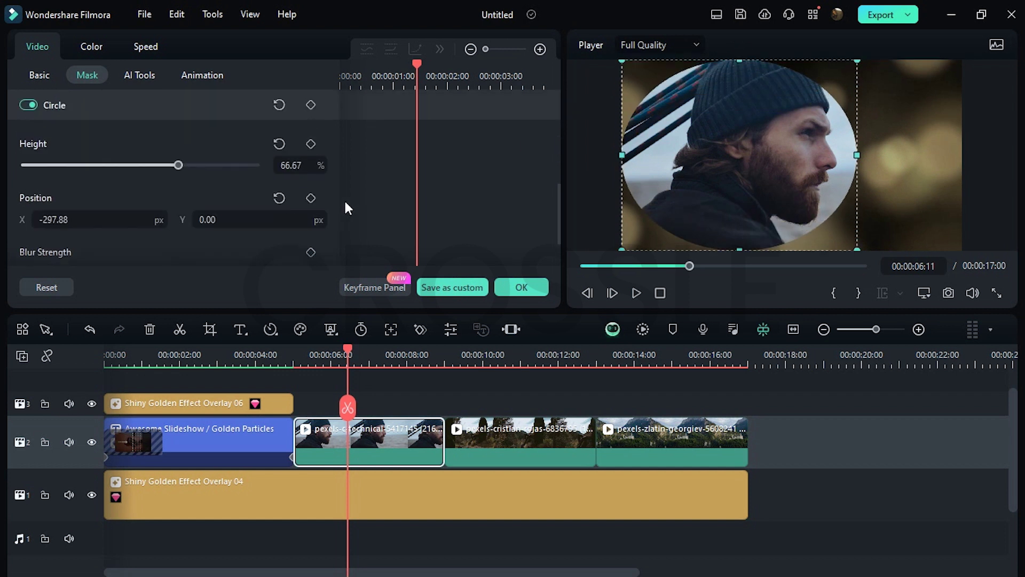
left_click_drag(23, 213, 86, 223)
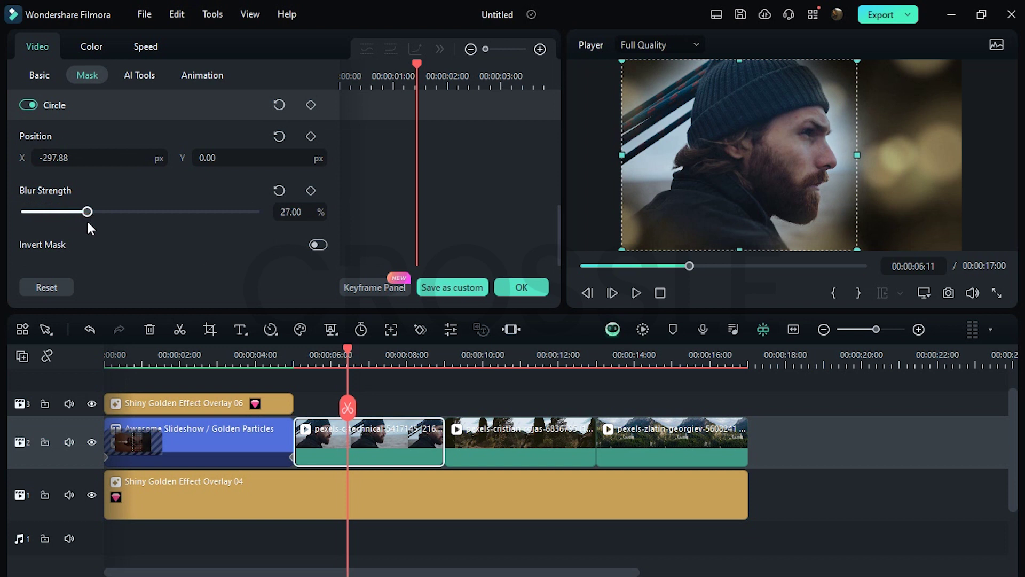
left_click(528, 454)
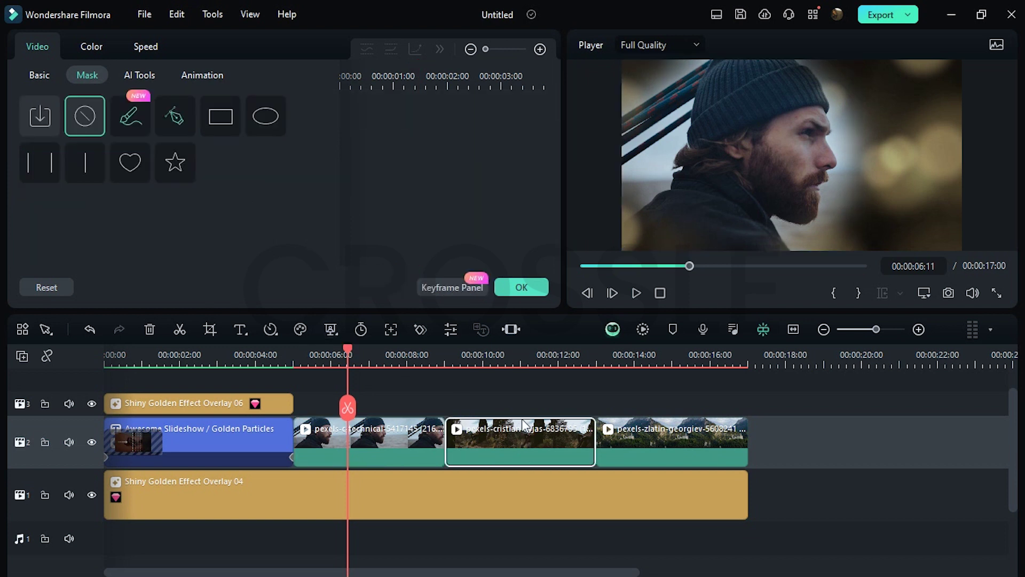
Step: Give the second clip a circle mask, enlarge it, shift it right, and blur its edge 31%
left_click(504, 361)
left_click(271, 128)
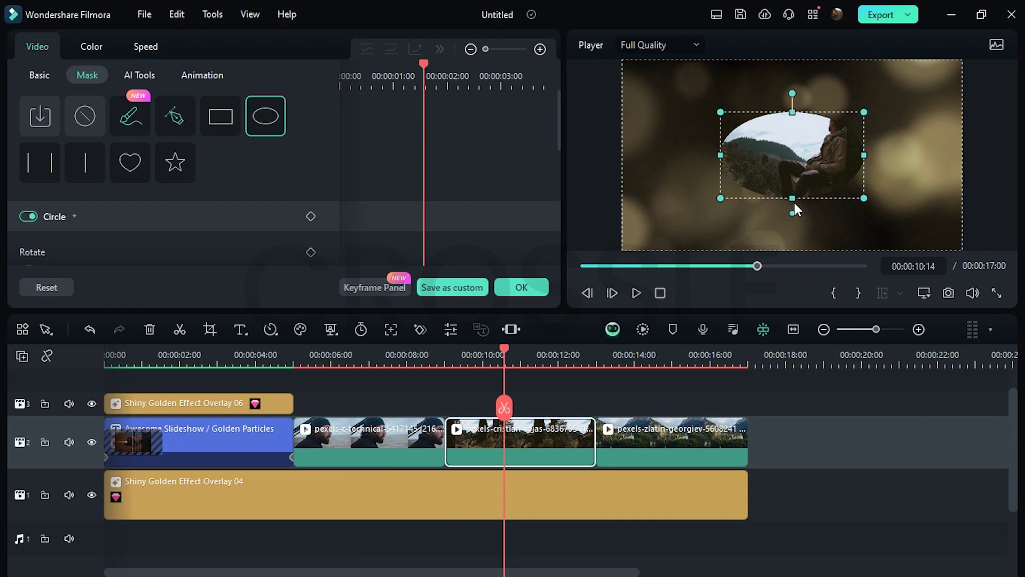
left_click_drag(793, 200, 794, 236)
left_click_drag(865, 155, 895, 160)
left_click_drag(793, 155, 858, 186)
left_click_drag(940, 73, 948, 62)
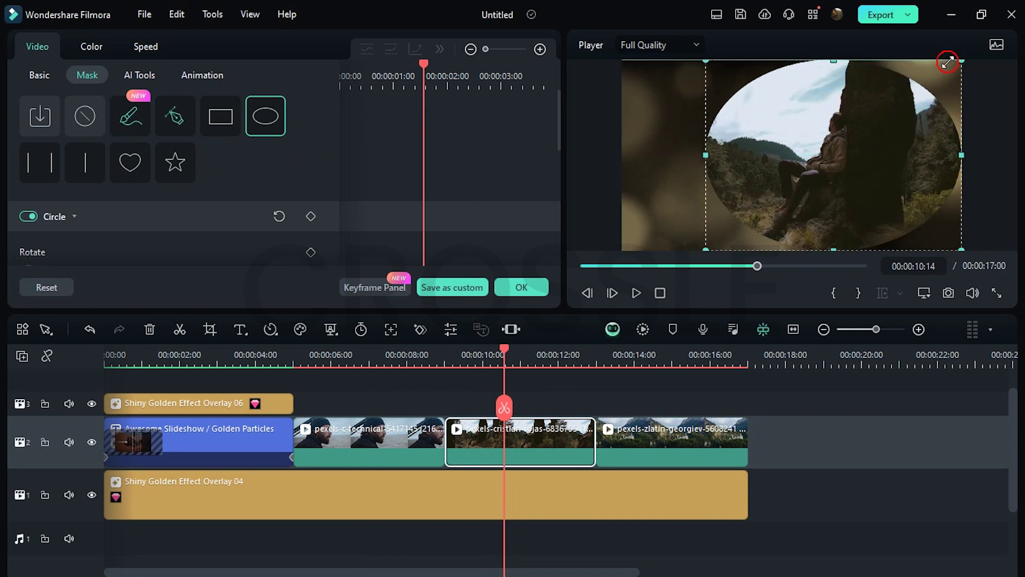
left_click_drag(895, 154, 917, 154)
scroll(437, 218, "down", 5)
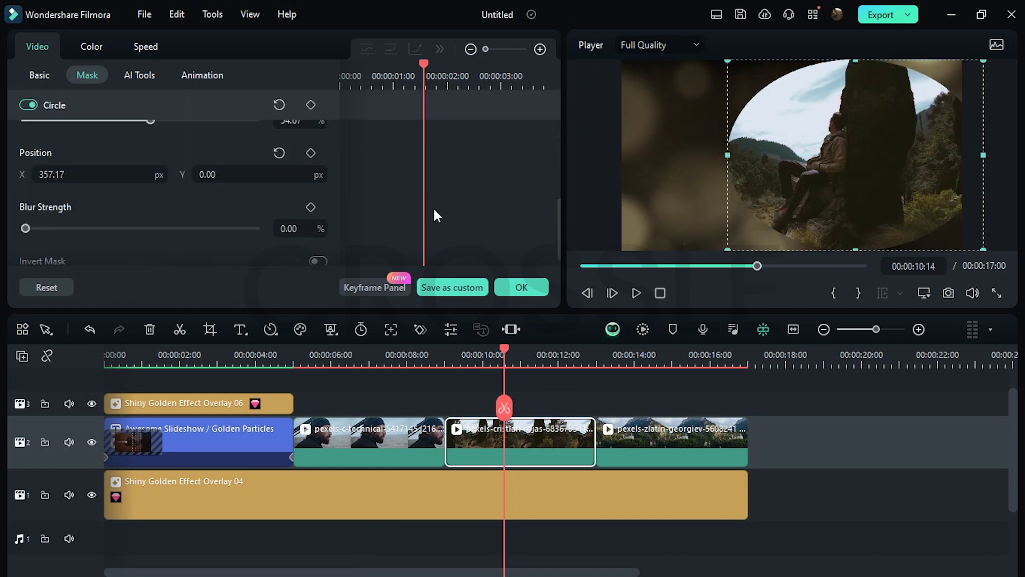
left_click_drag(25, 212, 96, 212)
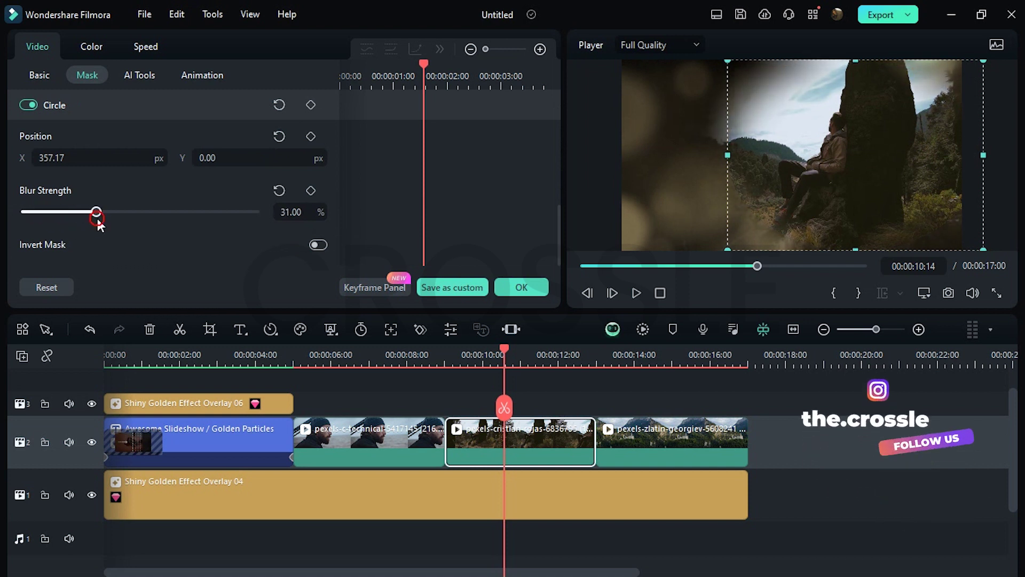
left_click(656, 432)
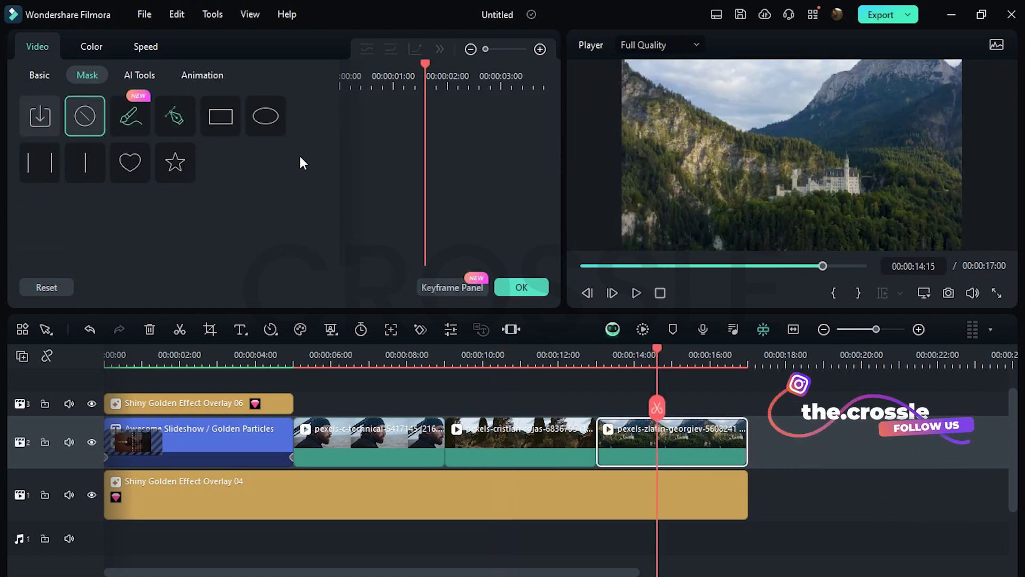
Step: Enlarge the castle clip's ellipse mask with 32% blur, and stretch Overlay 06 to 00:00:17
left_click_drag(718, 201, 665, 236)
scroll(395, 226, "down", 3)
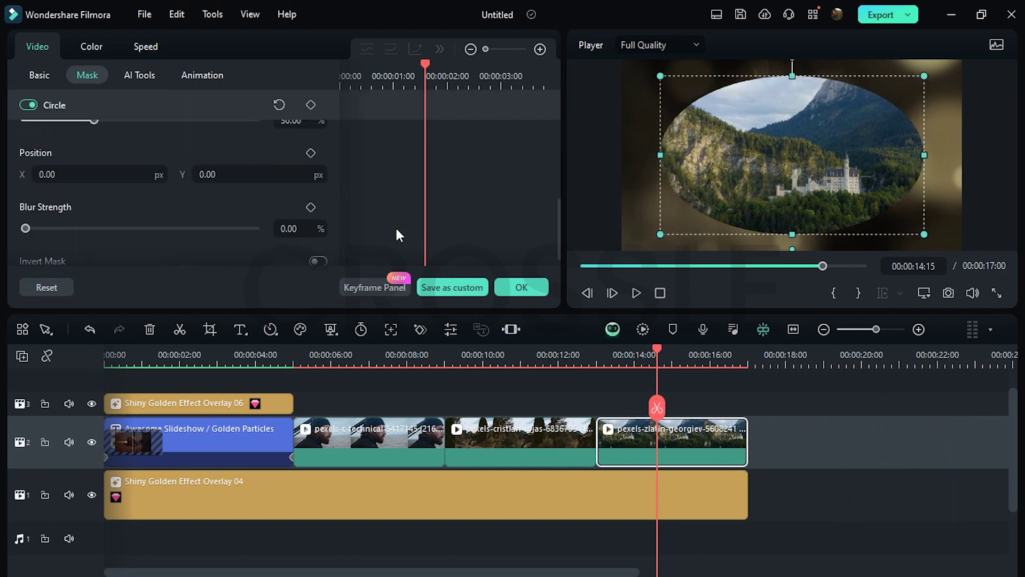
left_click_drag(25, 228, 94, 240)
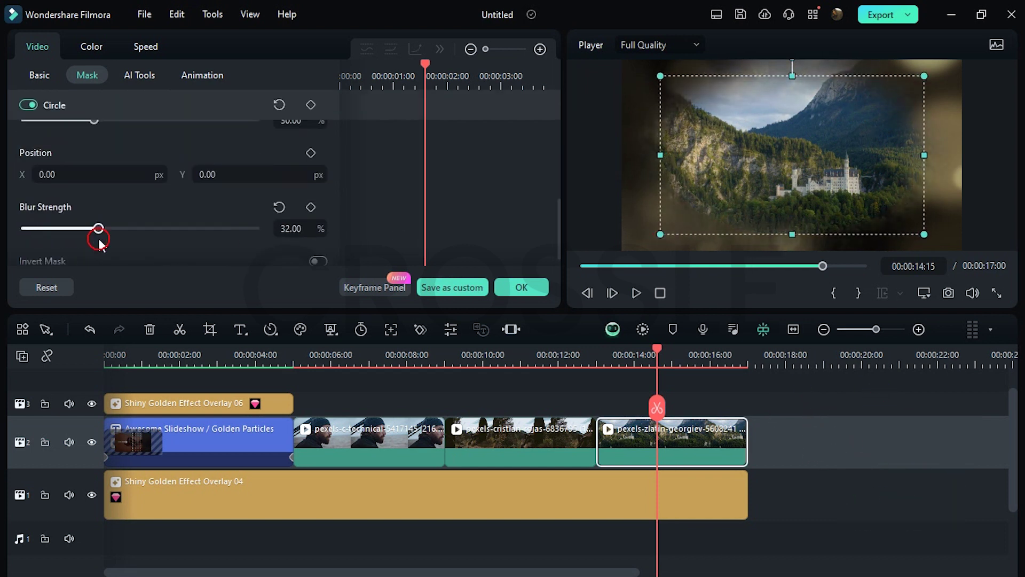
left_click(521, 287)
left_click_drag(293, 403, 747, 404)
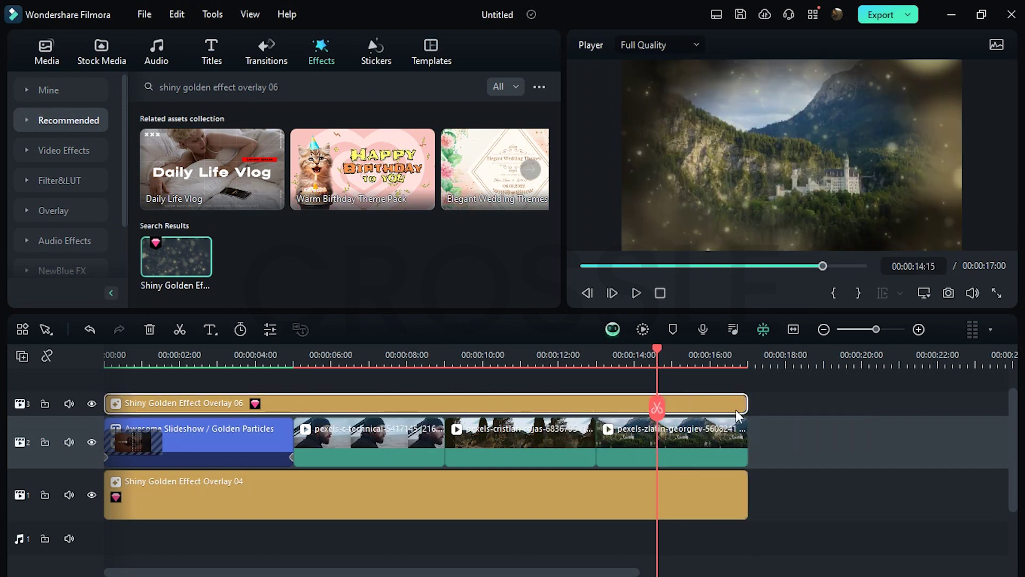
Step: Copy the title to a new top track, clear its keyframes, and trim it to 00:00:05–00:00:10
left_click(388, 355)
left_click_drag(243, 435, 428, 434)
right_click(428, 434)
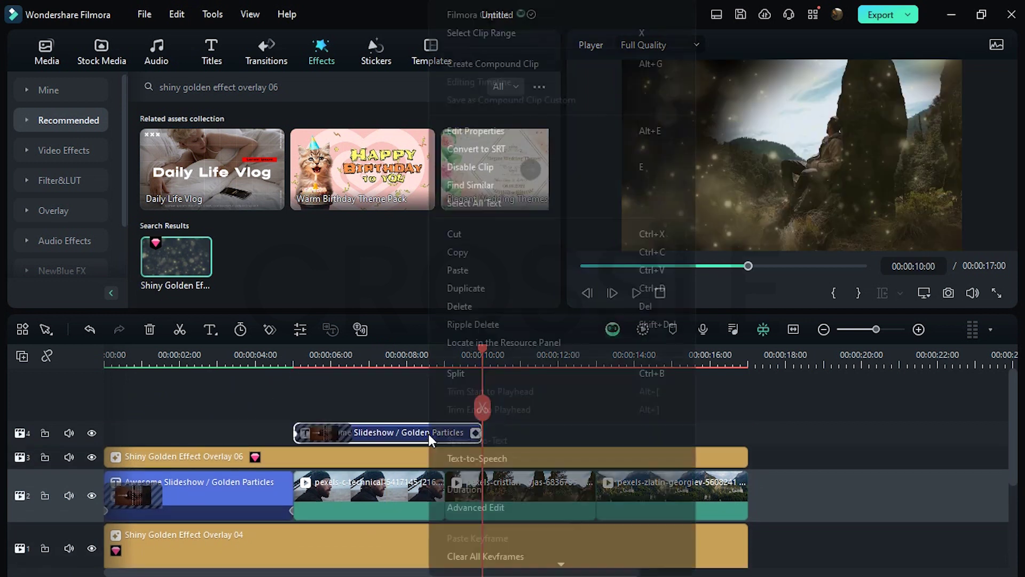
left_click(470, 555)
left_click_drag(476, 434, 443, 433)
double_click(421, 438)
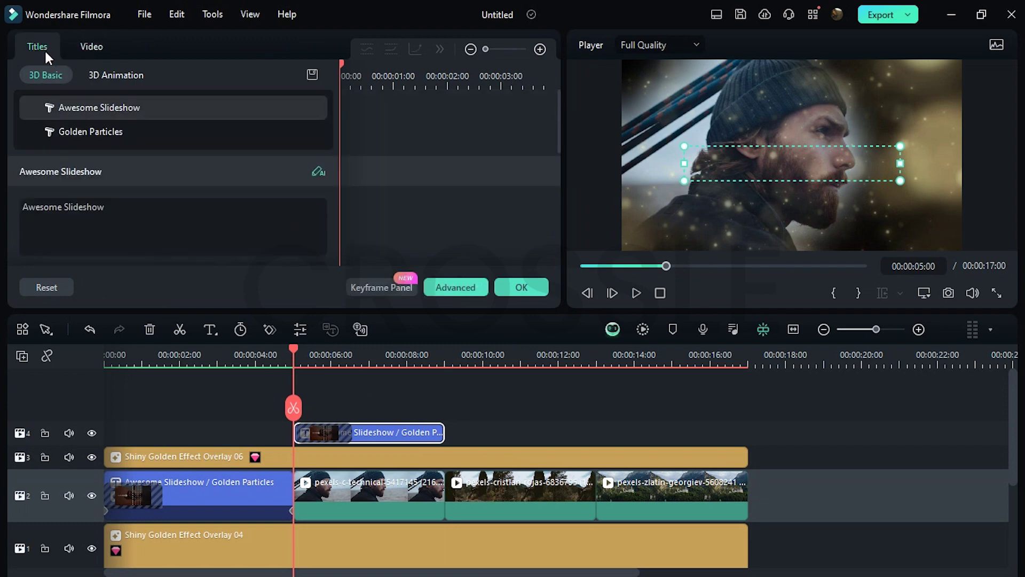
Step: Change the copy's text lines to 'Elegant Slideshow' and 'Clean and simple'
left_click(455, 288)
left_click(777, 142)
key("BackSpace")
key("BackSpace")
key("BackSpace")
key("BackSpace")
key("BackSpace")
key("BackSpace")
key("BackSpace")
key("BackSpace")
key("BackSpace")
key("BackSpace")
key("BackSpace")
key("BackSpace")
key("BackSpace")
key("BackSpace")
key("BackSpace")
key("BackSpace")
key("BackSpace")
type("Elegant Slideshow")
left_click(465, 421)
left_click(780, 130)
key("BackSpace")
key("BackSpace")
key("BackSpace")
key("BackSpace")
key("BackSpace")
key("BackSpace")
key("BackSpace")
key("BackSpace")
key("BackSpace")
key("BackSpace")
key("BackSpace")
key("BackSpace")
key("BackSpace")
key("BackSpace")
key("BackSpace")
key("BackSpace")
type("Clean and simple")
left_click(569, 115)
Step: Shrink both title lines, move them to the lower right, and apply the edits
left_click_drag(568, 115, 179, 274)
left_click_drag(239, 224, 280, 215)
left_click_drag(394, 201, 480, 281)
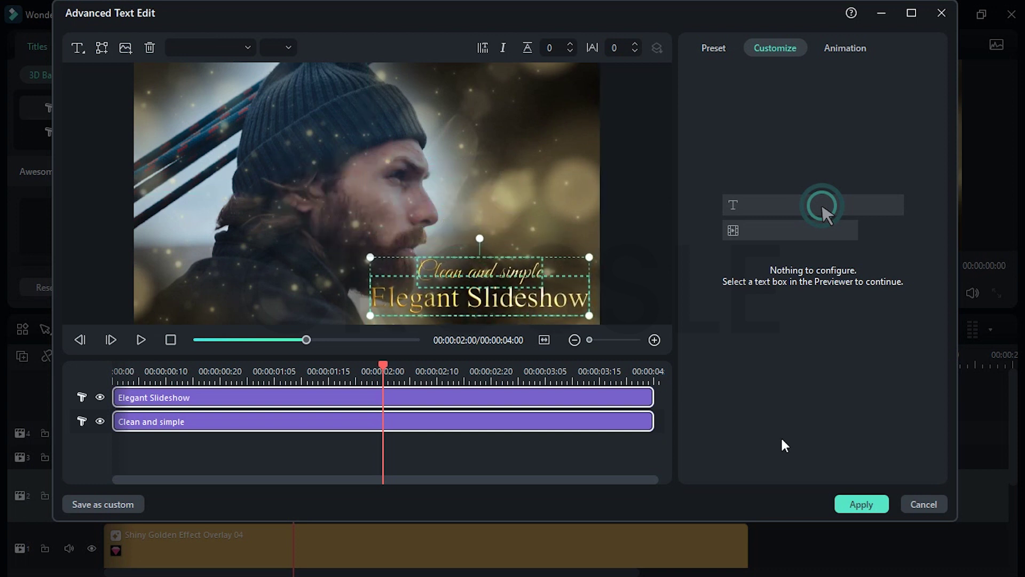
left_click(862, 504)
Step: Set the title's transition to 00:00:00:24 and duplicate the title over the second clip
left_click(327, 427)
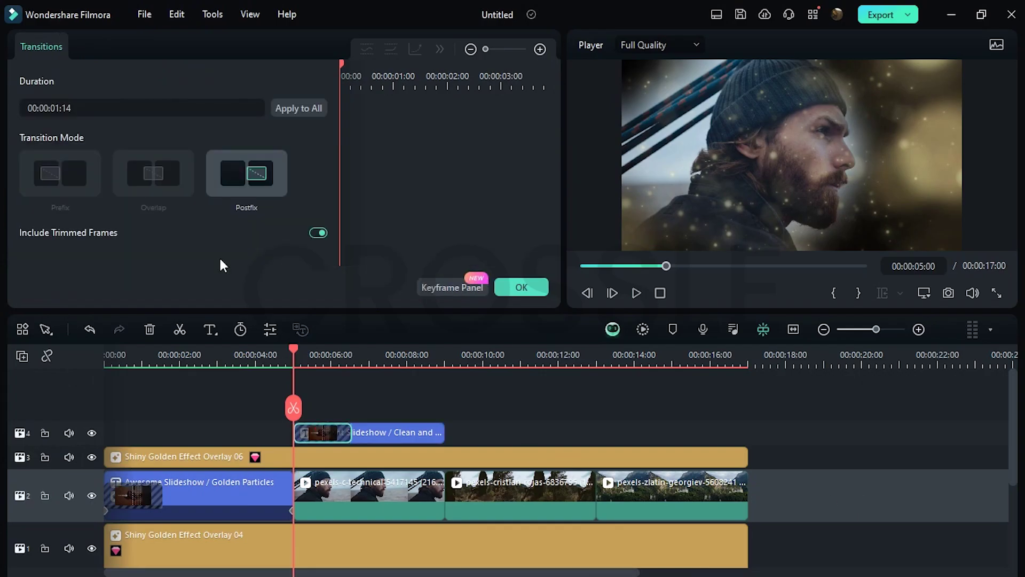
left_click(60, 108)
key("Return")
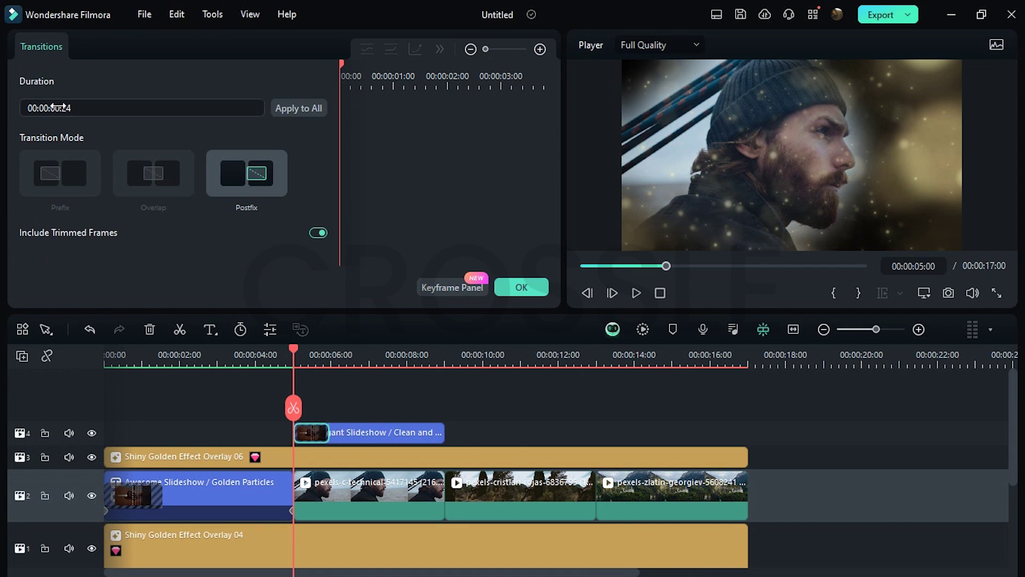
left_click(357, 435)
left_click_drag(449, 435, 604, 439)
left_click(584, 439)
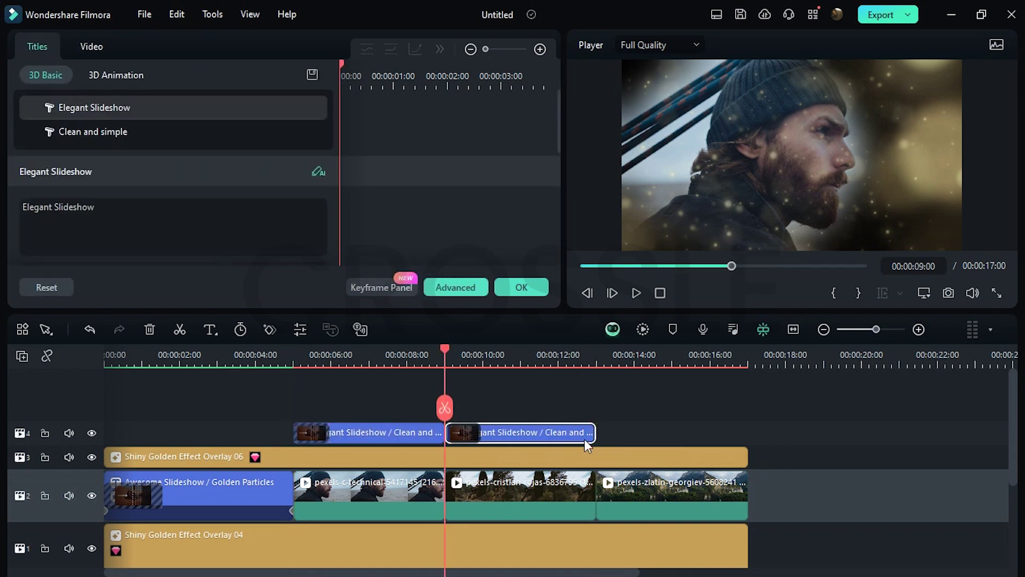
Step: In Advanced Text Edit, change the duplicate title's top line from Elegant Slideshow to 'Premium Opener'
left_click(468, 293)
left_click(394, 373)
left_click(780, 144)
key("BackSpace")
key("BackSpace")
key("BackSpace")
key("BackSpace")
key("BackSpace")
key("BackSpace")
key("BackSpace")
key("BackSpace")
key("BackSpace")
key("BackSpace")
key("BackSpace")
key("BackSpace")
key("BackSpace")
key("BackSpace")
Step: Replace the lower title line with 'Easy to create this'
key("BackSpace")
key("BackSpace")
key("BackSpace")
type("Premium Opener")
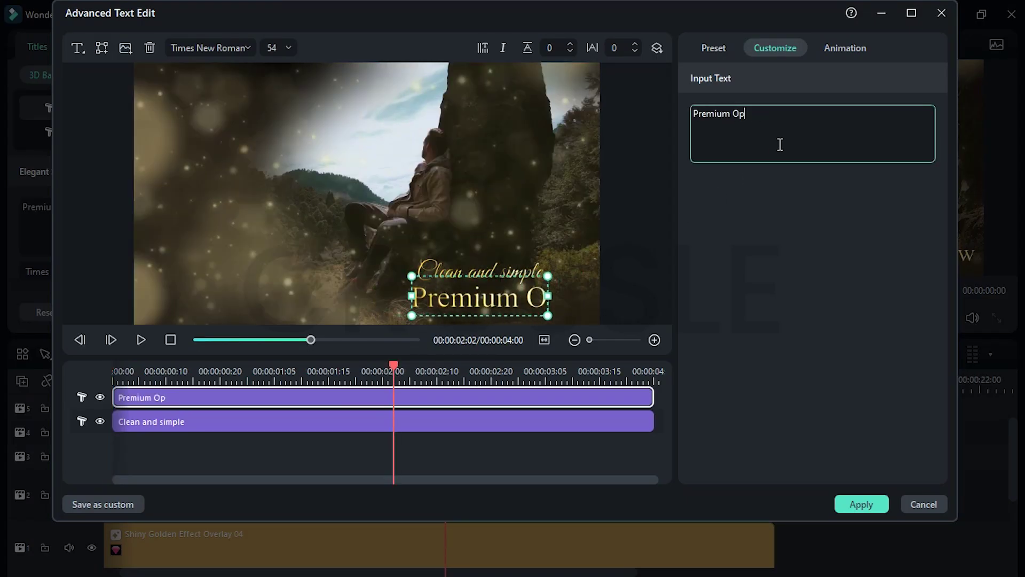
left_click(555, 424)
left_click(781, 155)
Step: Clear the closing title's old top-line text and put the playhead at 5 seconds
key("BackSpace")
key("BackSpace")
key("BackSpace")
key("BackSpace")
key("BackSpace")
key("BackSpace")
key("BackSpace")
key("BackSpace")
key("BackSpace")
key("BackSpace")
key("BackSpace")
key("BackSpace")
key("BackSpace")
key("BackSpace")
key("BackSpace")
key("BackSpace")
type("Easy to create this")
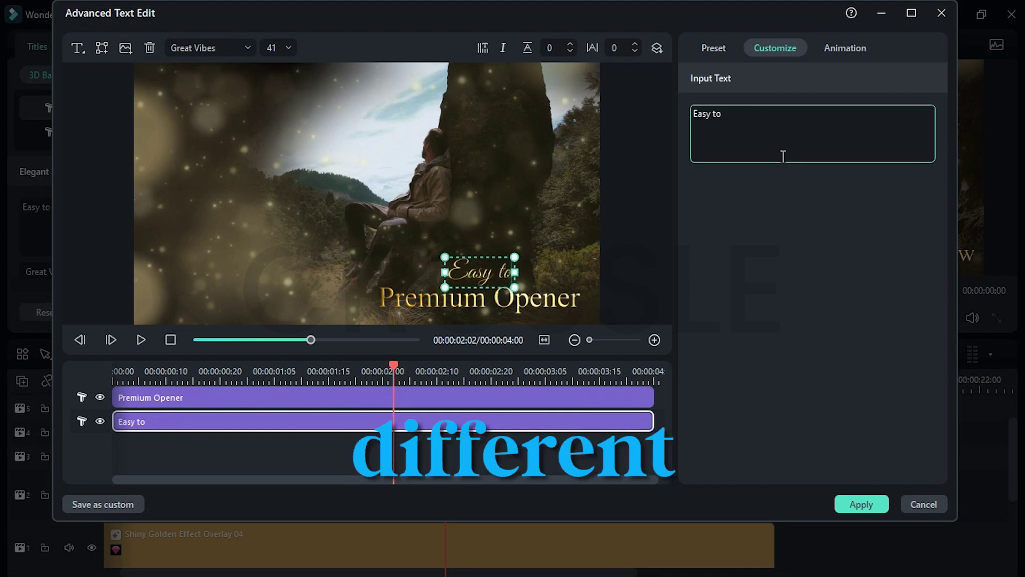
Step: Move both title lines to the lower left and lengthen the text clip
left_click(532, 297, "ctrl")
left_click_drag(532, 297, 296, 291)
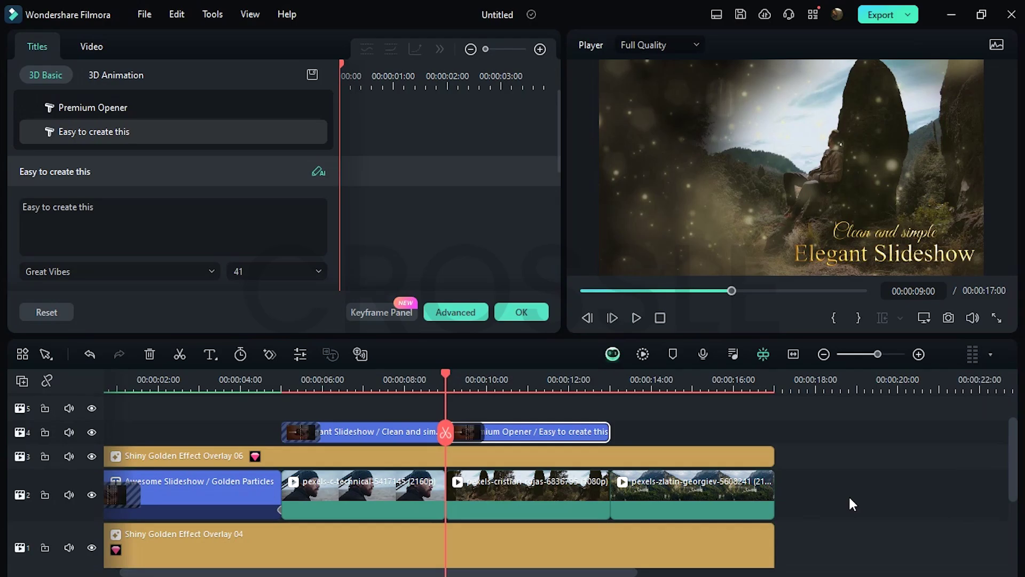
left_click_drag(611, 431, 773, 431)
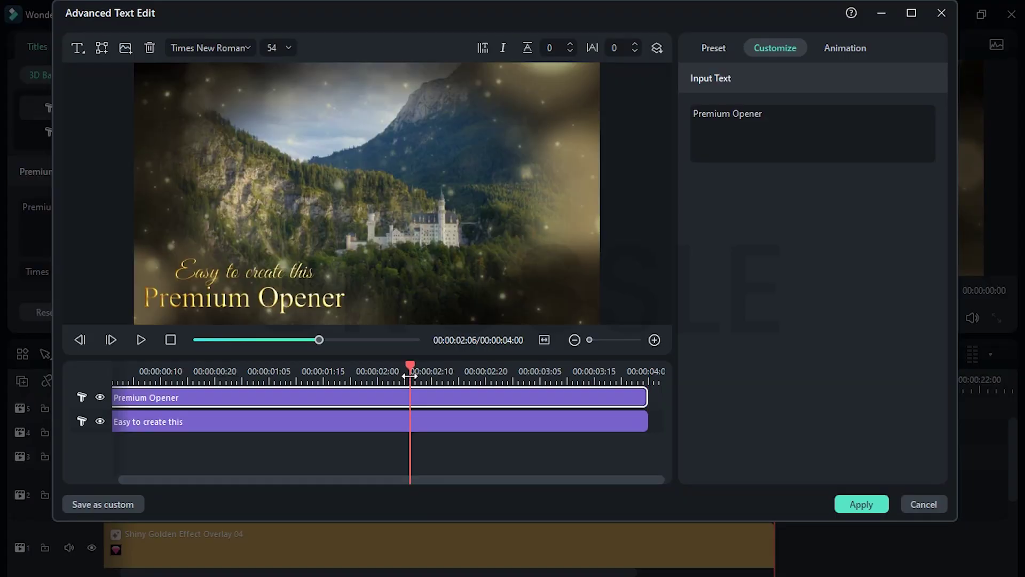
left_click(796, 133)
key("BackSpace")
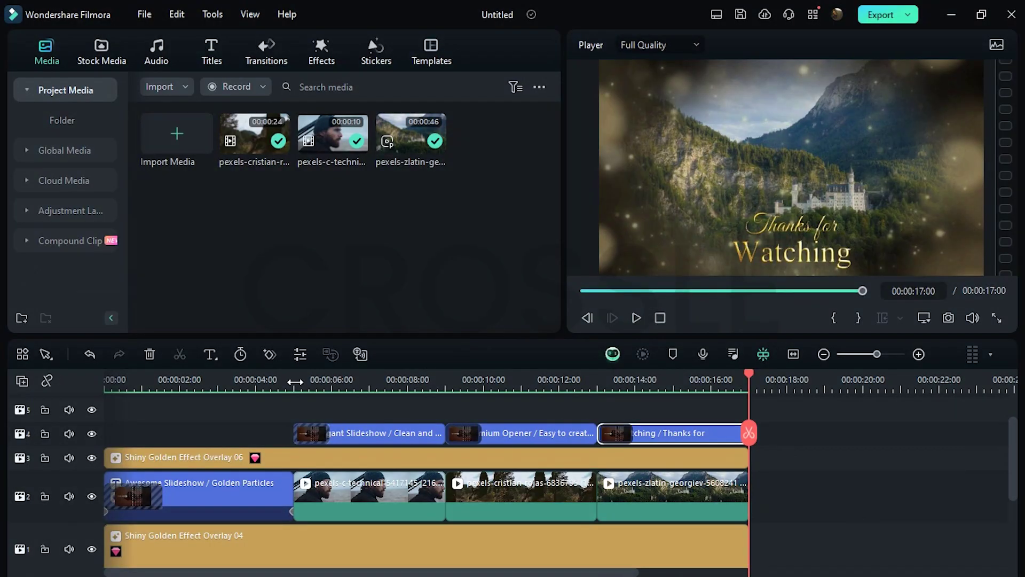
left_click(295, 381)
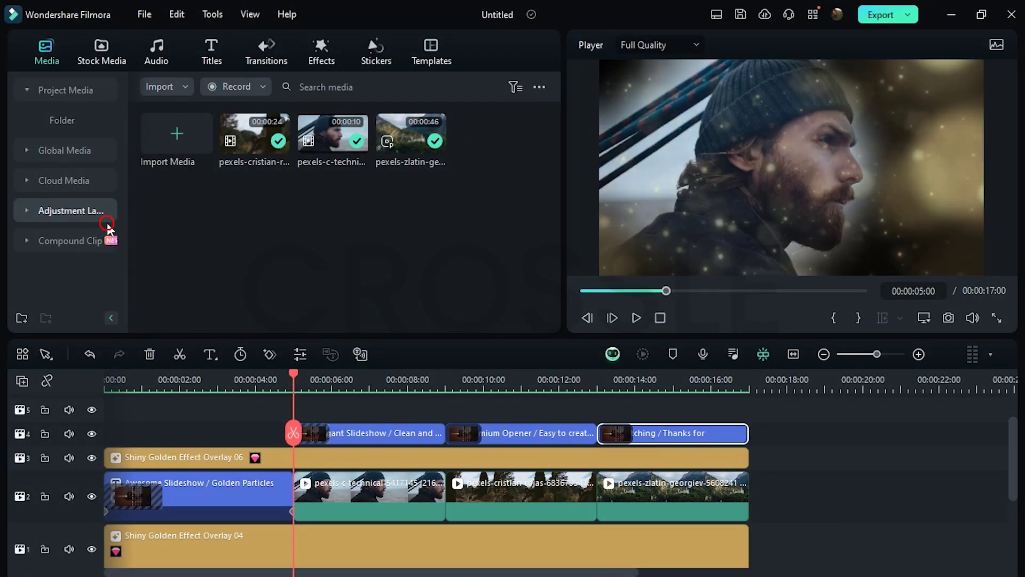
Step: Place an Adjustment Layer on track 5, set its duration to 00:00:00:10, and nudge it later
left_click(102, 213)
left_click_drag(258, 388, 261, 409)
right_click(297, 402)
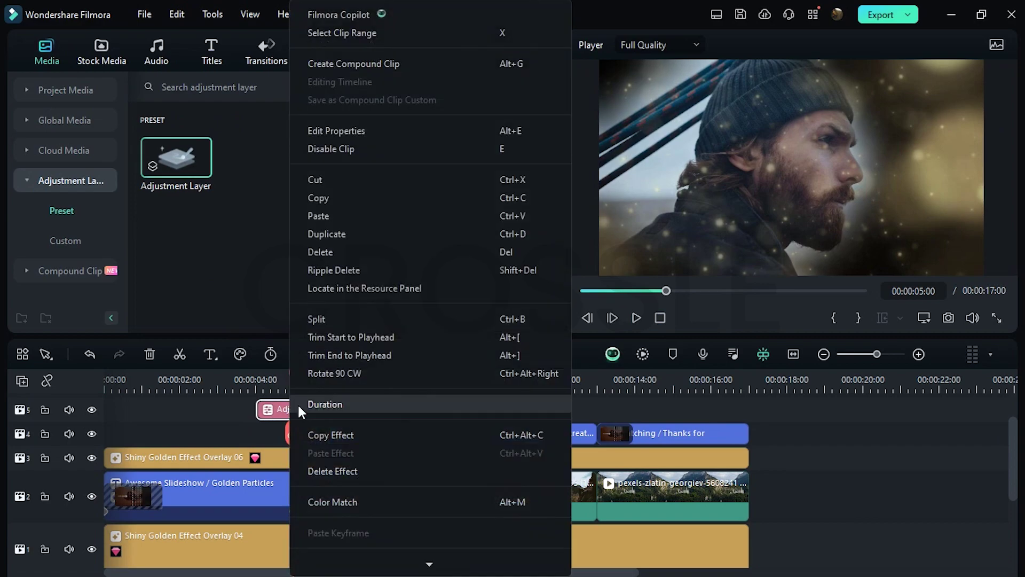
left_click(332, 403)
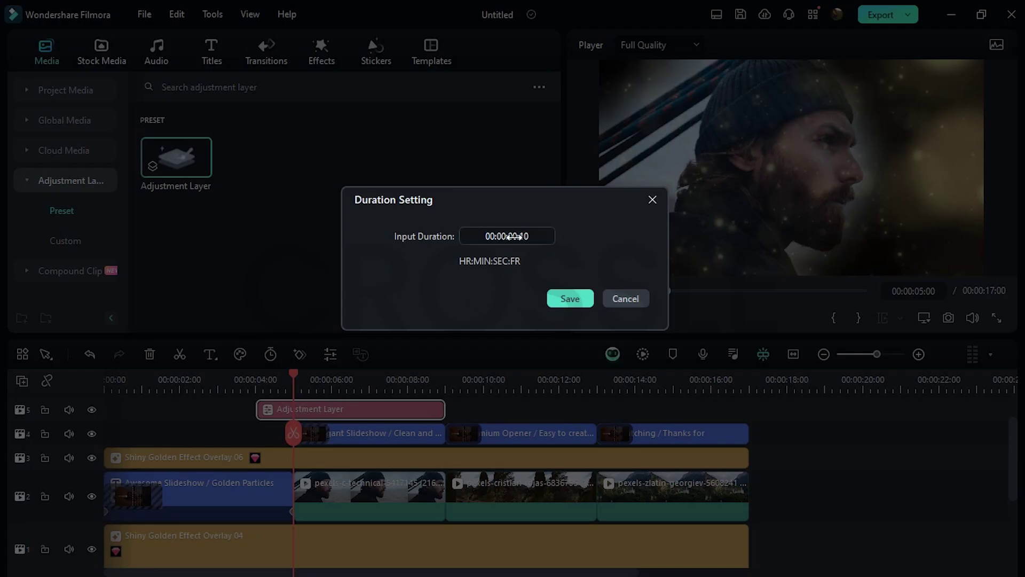
left_click(567, 299)
left_click(918, 354)
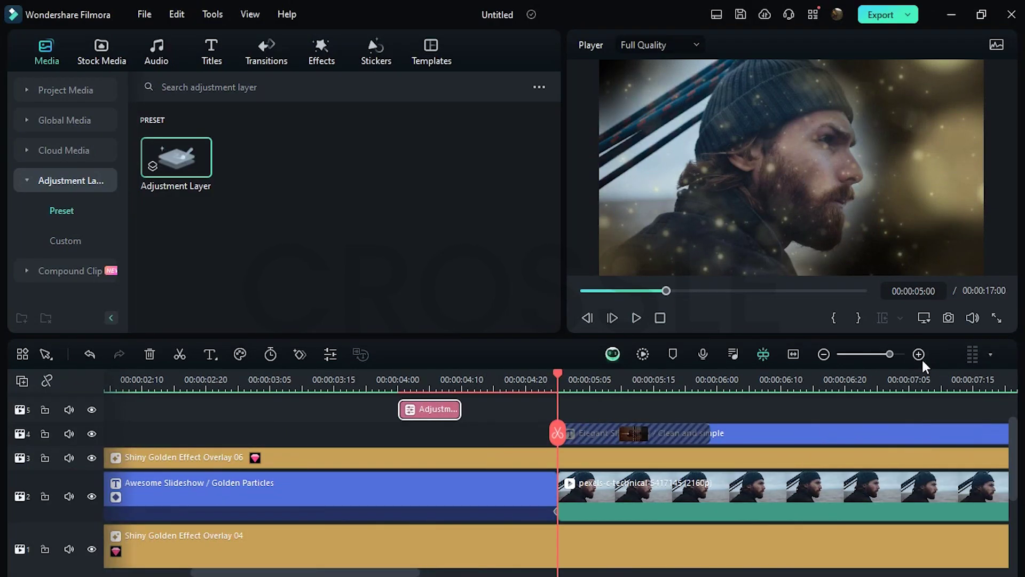
left_click(920, 354)
left_click_drag(330, 411, 581, 410)
Step: Search transitions for 'light leaks' and drop a Light Leaks transition onto the adjustment layer
left_click(264, 62)
left_click(263, 87)
type("light leaks")
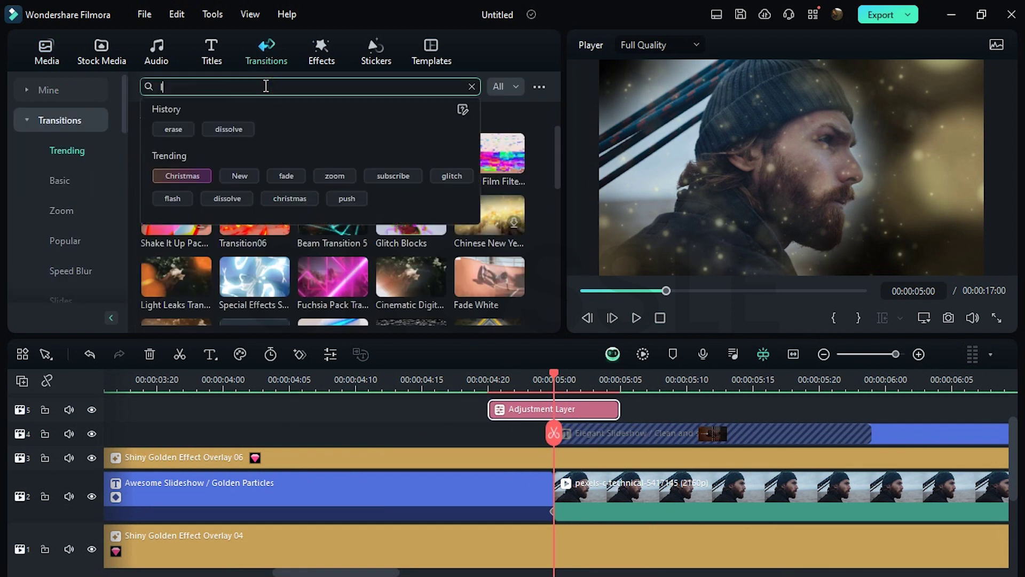
key("Return")
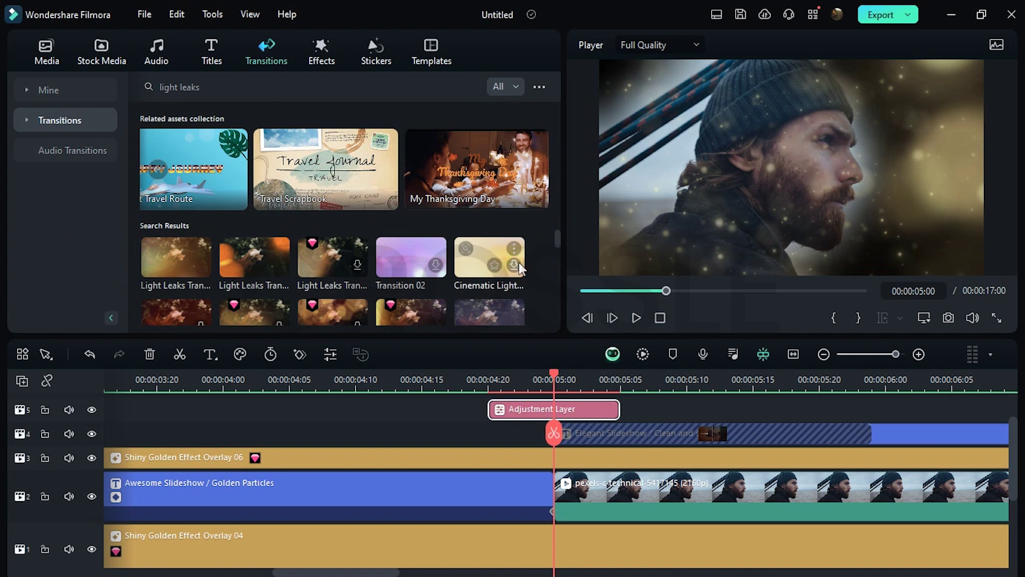
scroll(529, 265, "down", 5)
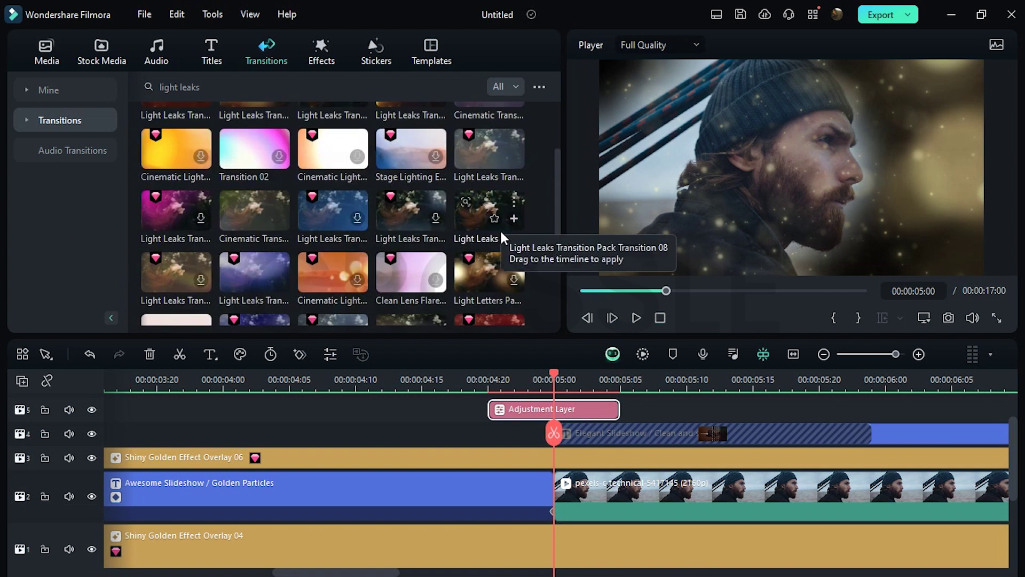
left_click_drag(500, 229, 521, 456)
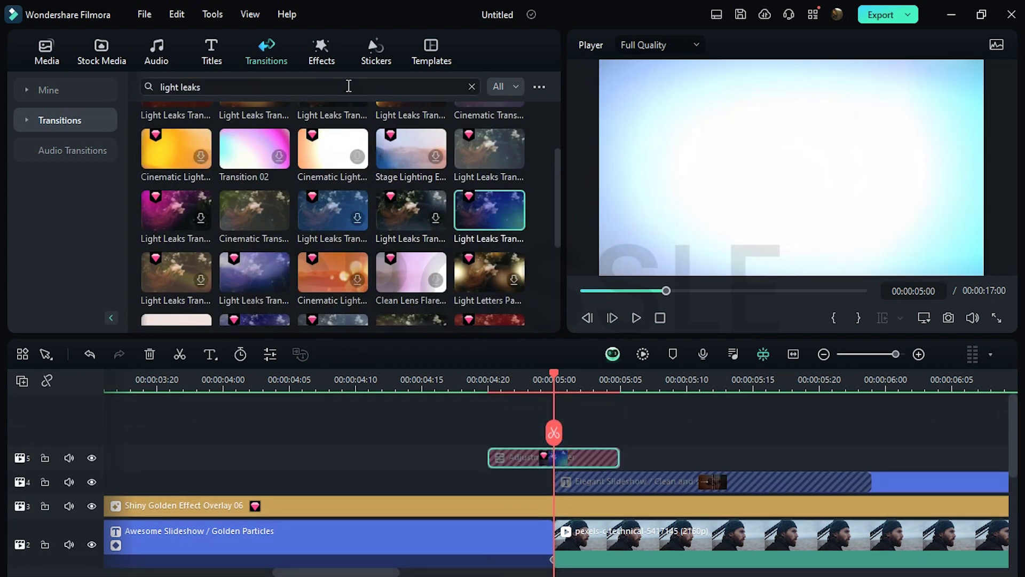
Step: Search effects for 'light leaks 4' and place Light Leak 4 above the adjustment layer
left_click(321, 53)
left_click(328, 87)
type("light lea")
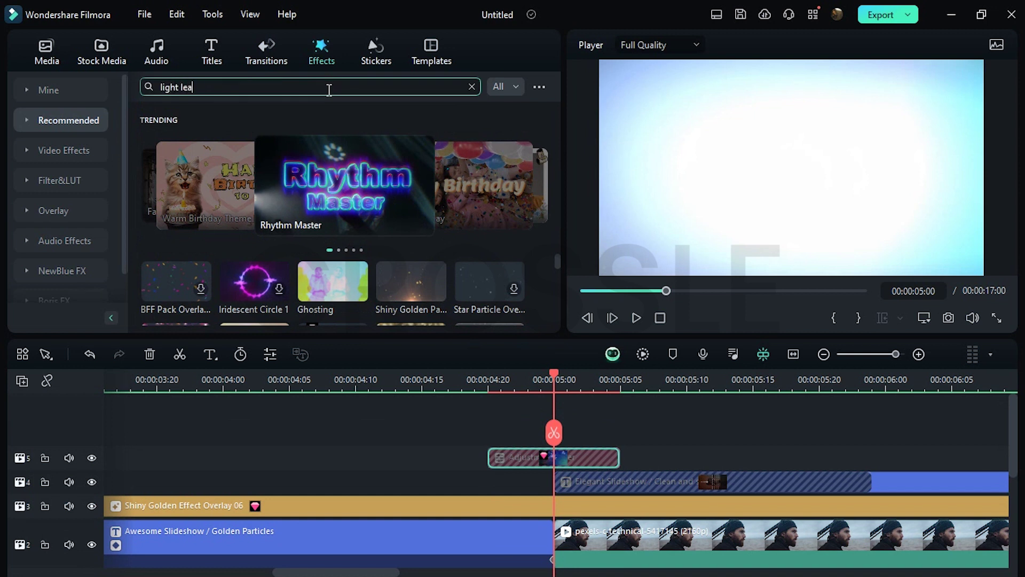
type("ks 4")
key("Return")
left_click_drag(177, 251, 493, 431)
Step: Trim Light Leak 4 to match the adjustment layer and group the two clips
left_click(622, 388)
left_click_drag(1008, 457, 620, 457)
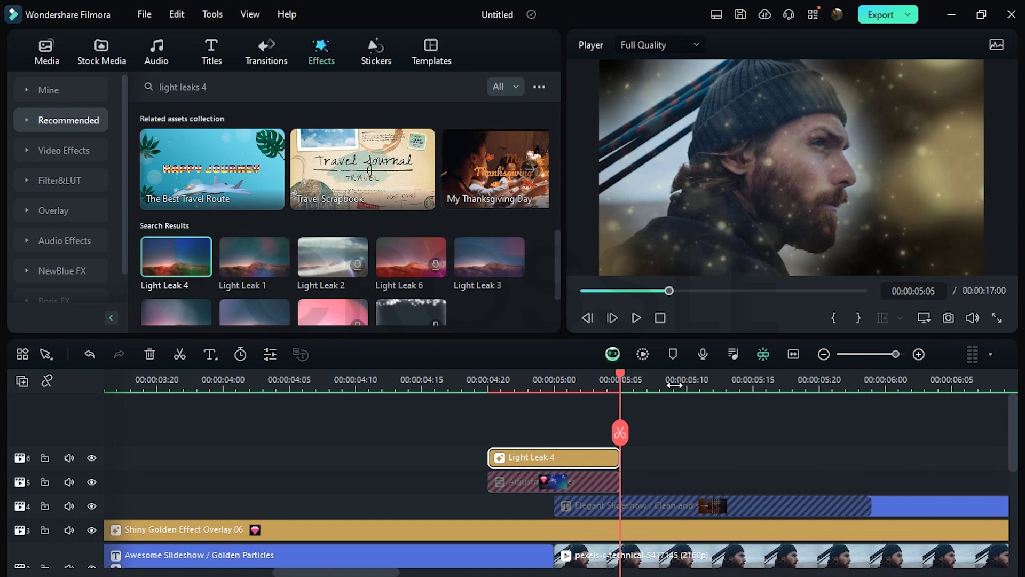
right_click(607, 456)
left_click(640, 526)
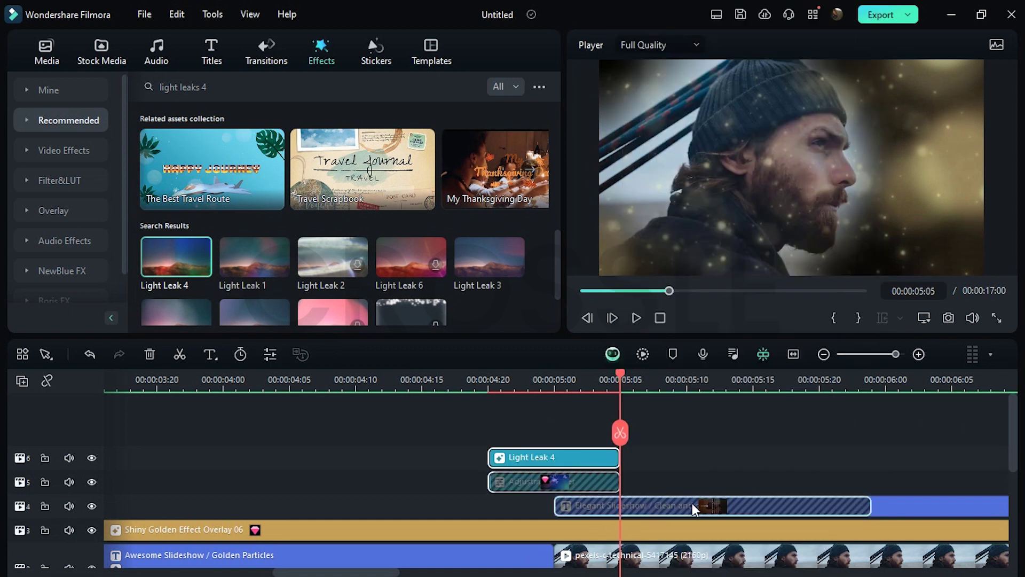
Step: Copy the light leak group and center it over the 9-second cut
left_click(824, 354)
left_click_drag(495, 457, 806, 467)
left_click(919, 354)
left_click_drag(515, 467, 851, 459)
Step: Place another light leak group at the 13-second cut
left_click(824, 354)
left_click(851, 384)
left_click(919, 354)
left_click_drag(544, 461, 613, 460)
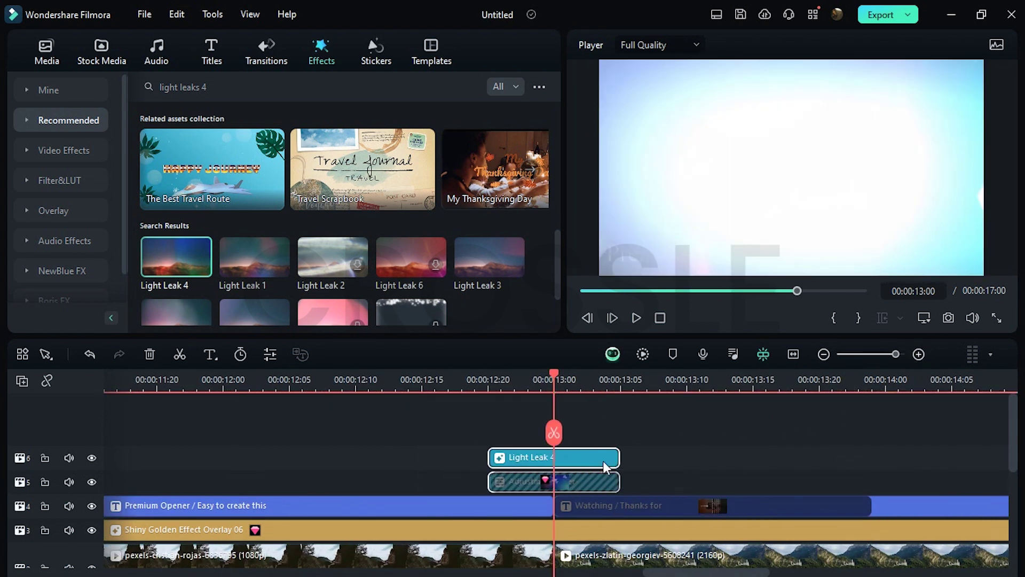
Step: Shorten the Clean and simple title so it ends at 8:24
left_click(824, 354)
left_click(824, 354)
key("Home")
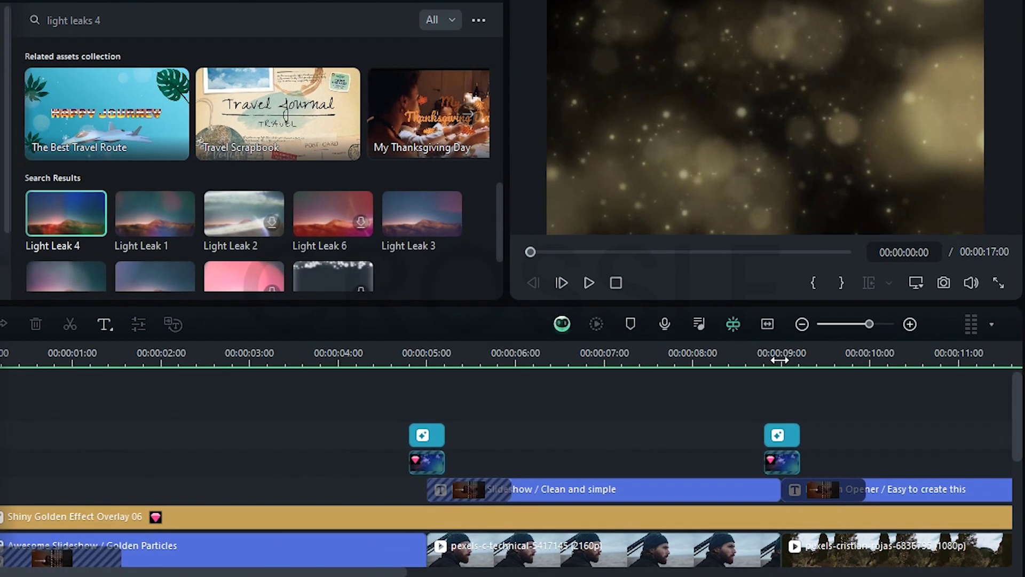
left_click(806, 380)
left_click(919, 354)
left_click(918, 354)
left_click_drag(447, 480, 431, 480)
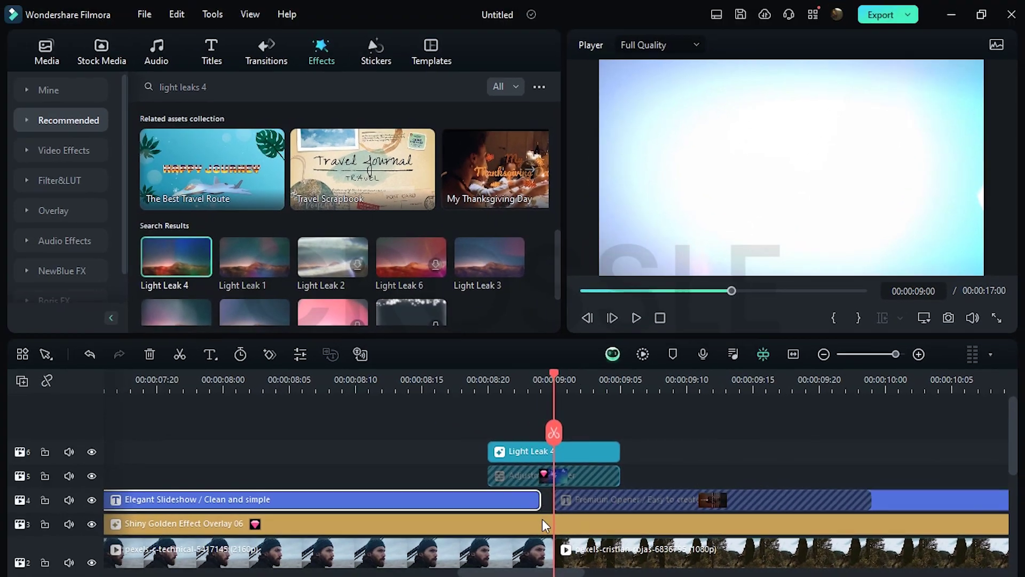
left_click_drag(526, 571, 707, 570)
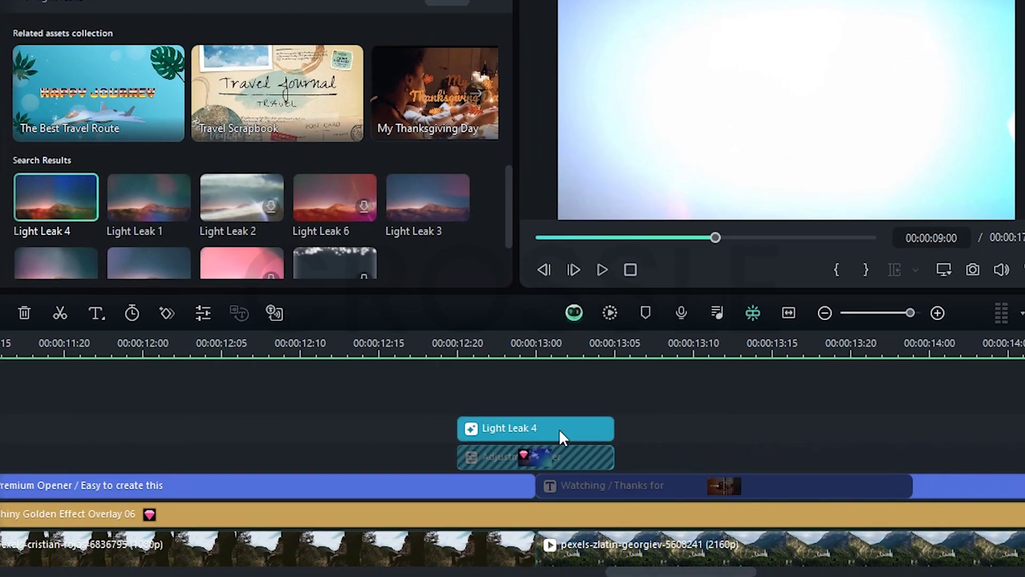
Step: Select the Premium Opener title clip at 13 seconds, then return to the start
left_click(520, 335)
left_click(512, 477)
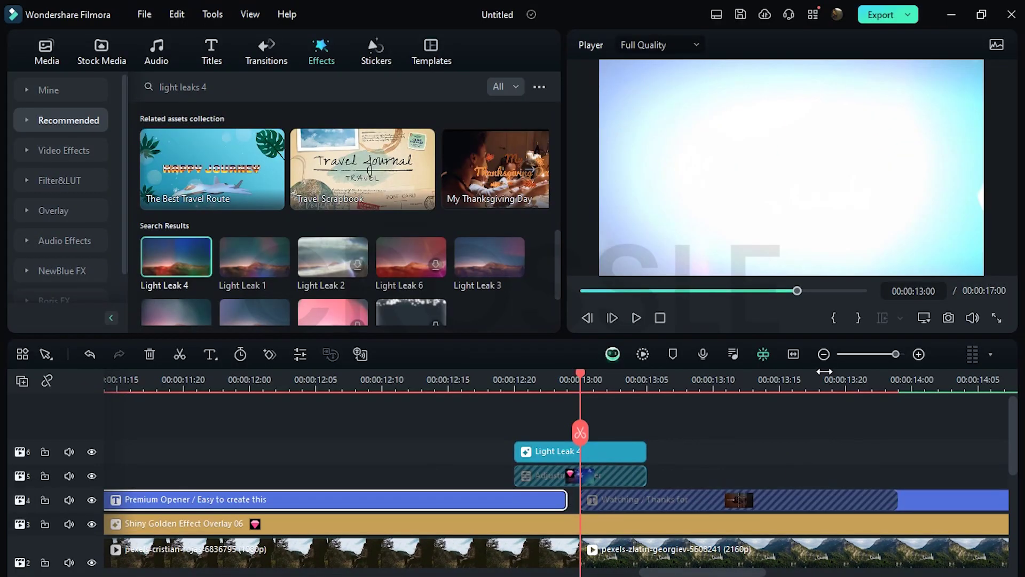
left_click(825, 299)
left_click(824, 354)
left_click(662, 318)
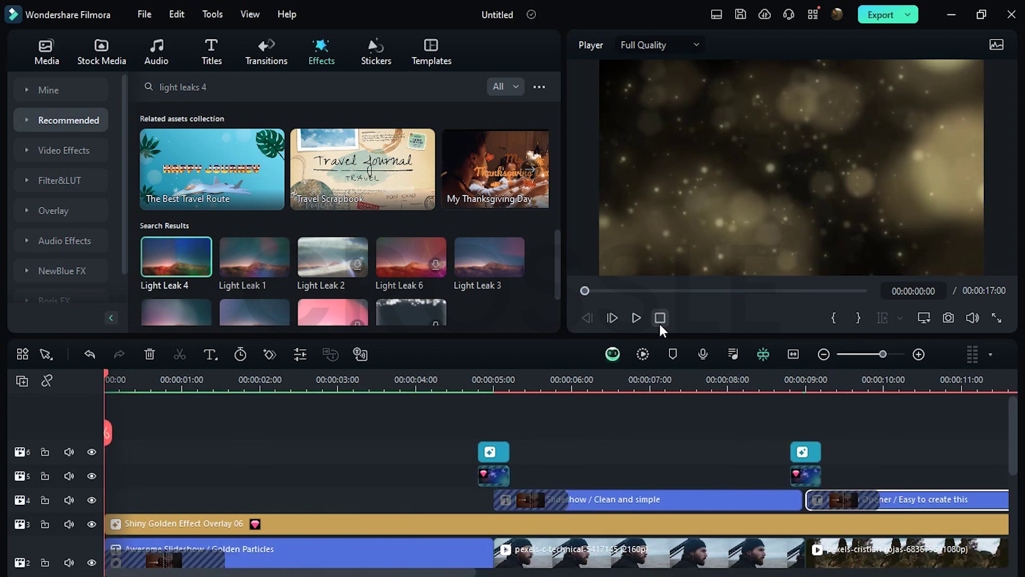
Step: Render a preview, place a Whoosh sound under the 13-second cut, and add Writing Our Love Story music
left_click(644, 352)
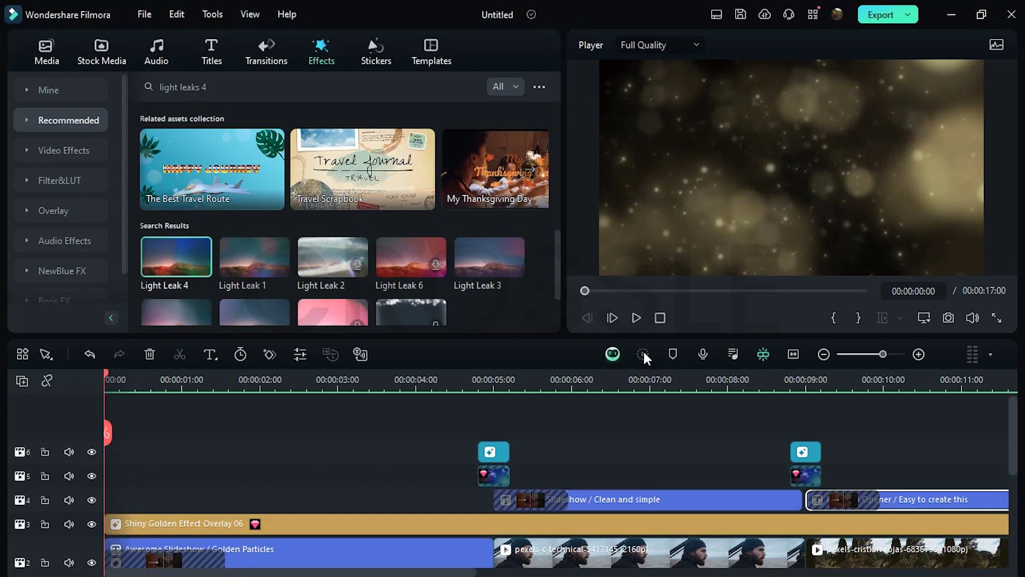
left_click(157, 54)
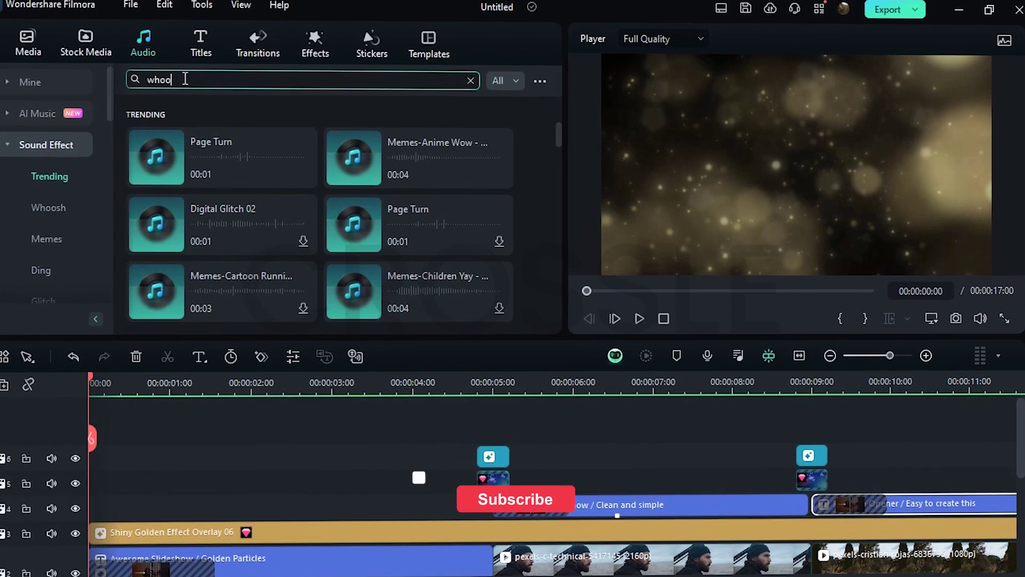
left_click_drag(232, 201, 777, 534)
left_click_drag(336, 551, 654, 542)
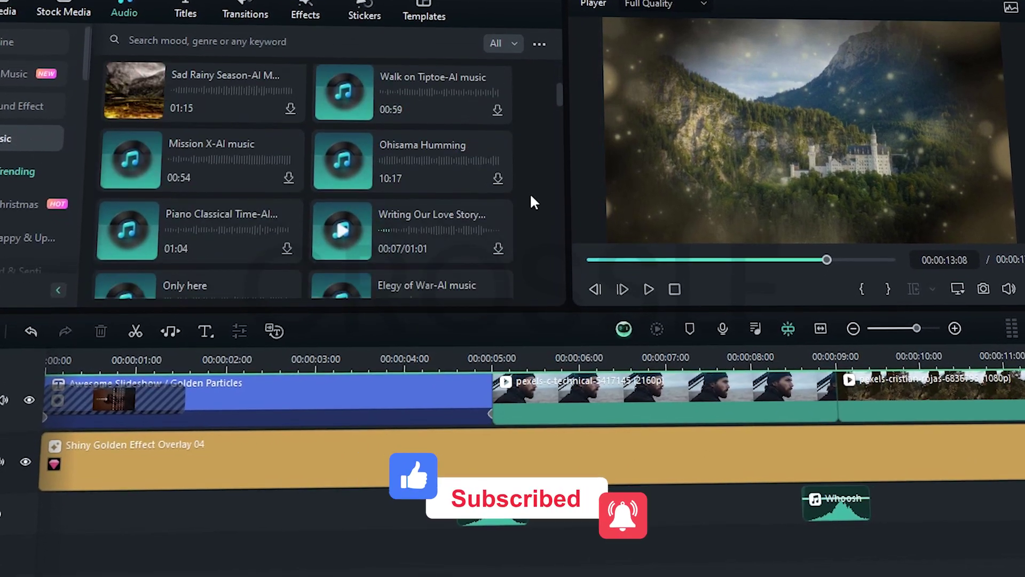
left_click_drag(411, 230, 85, 459)
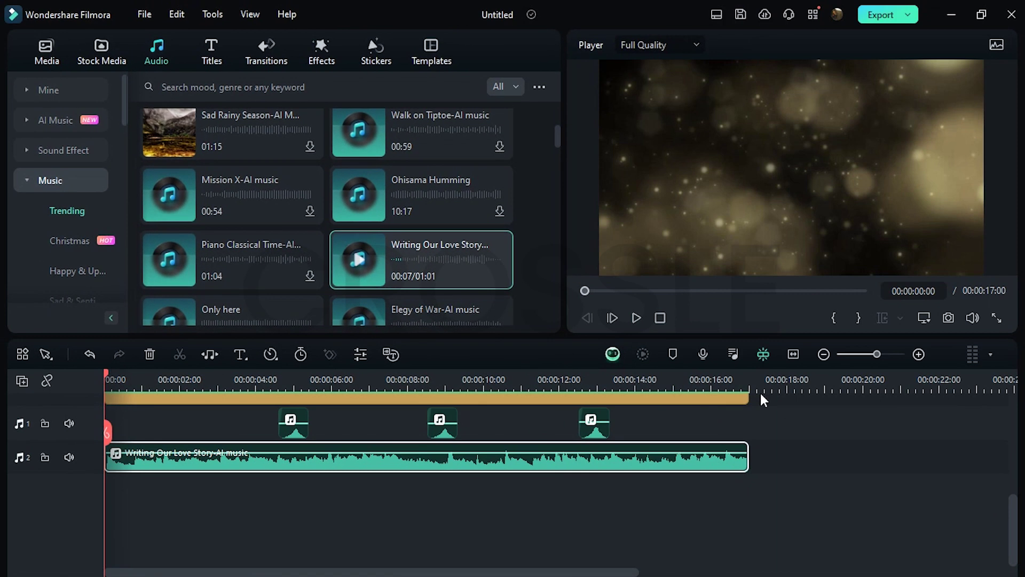
Step: Play the slideshow from the start with its background music
key("space")
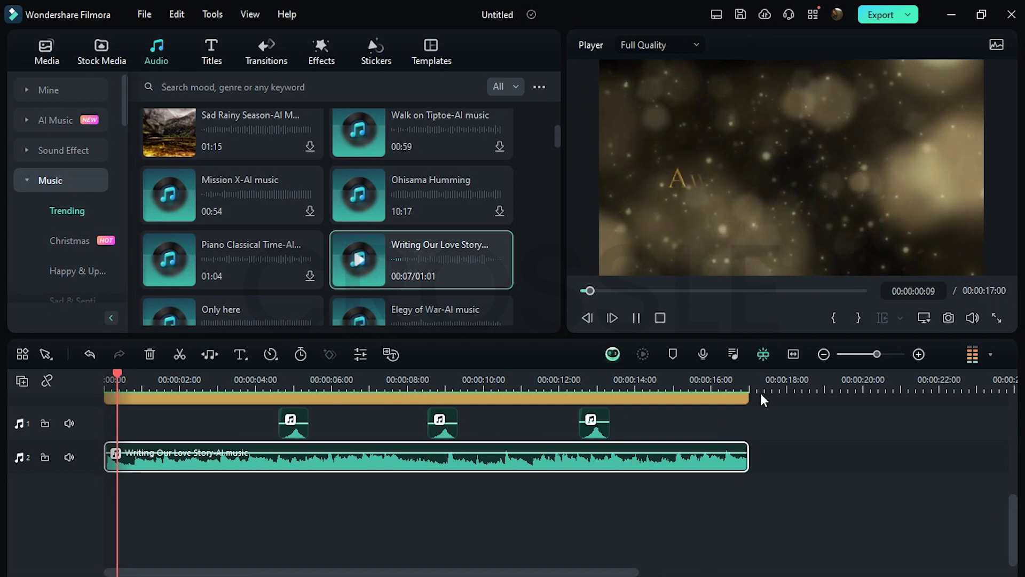